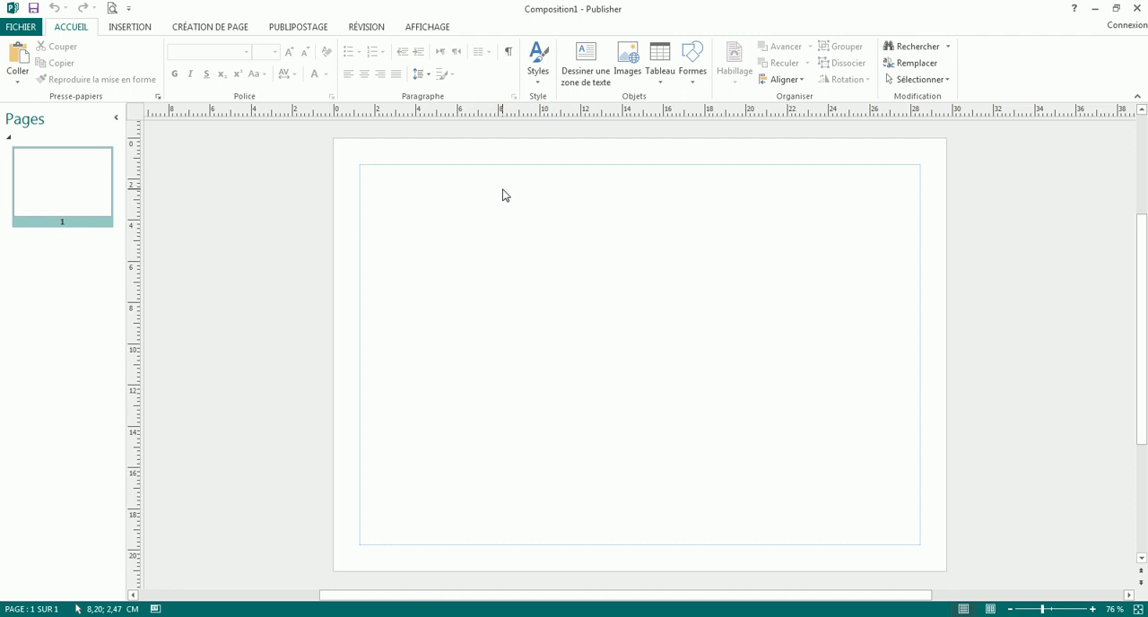
- Check the page orientation options and apply the Étroites margin preset of 0,64 cm to the page
{"action": "left_click", "coordinate": [230, 29]}
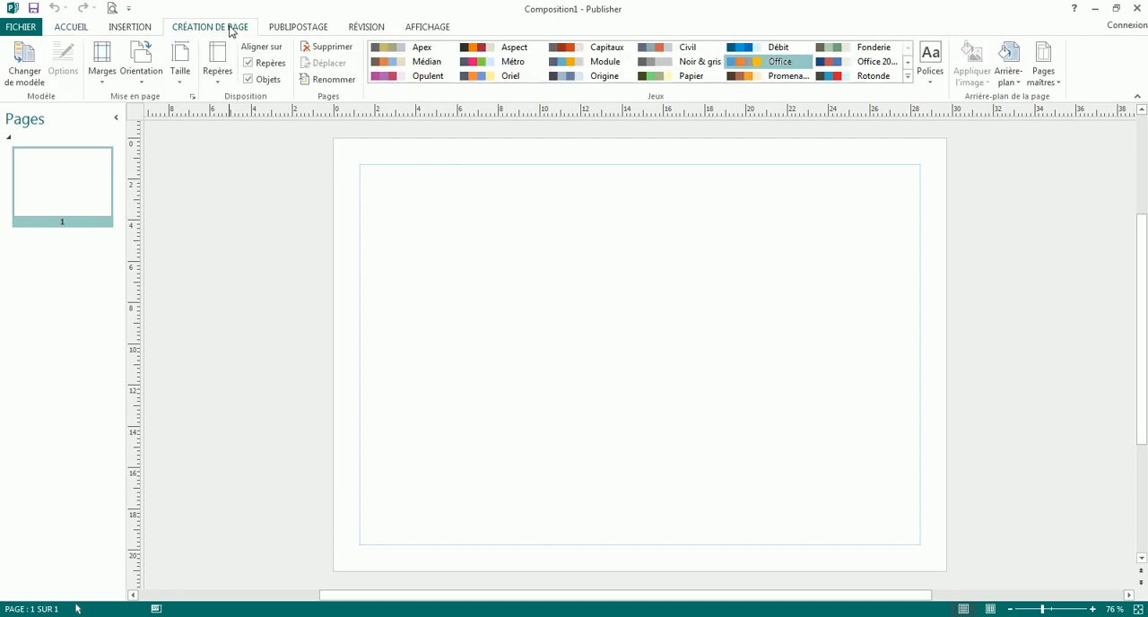
{"action": "left_click", "coordinate": [141, 82]}
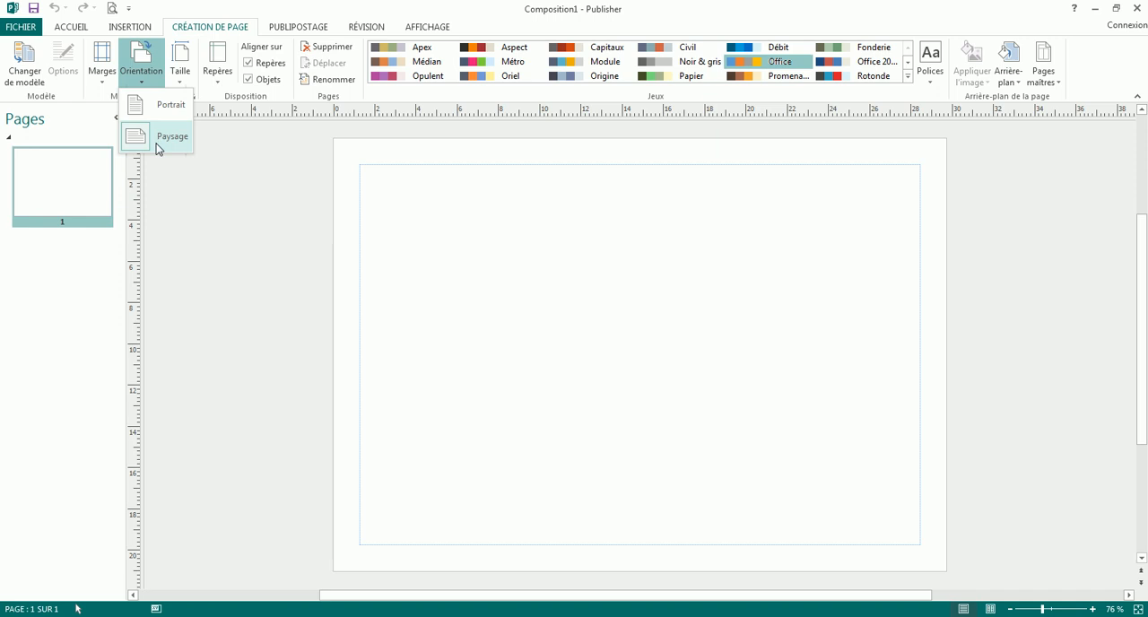
{"action": "left_click", "coordinate": [480, 261]}
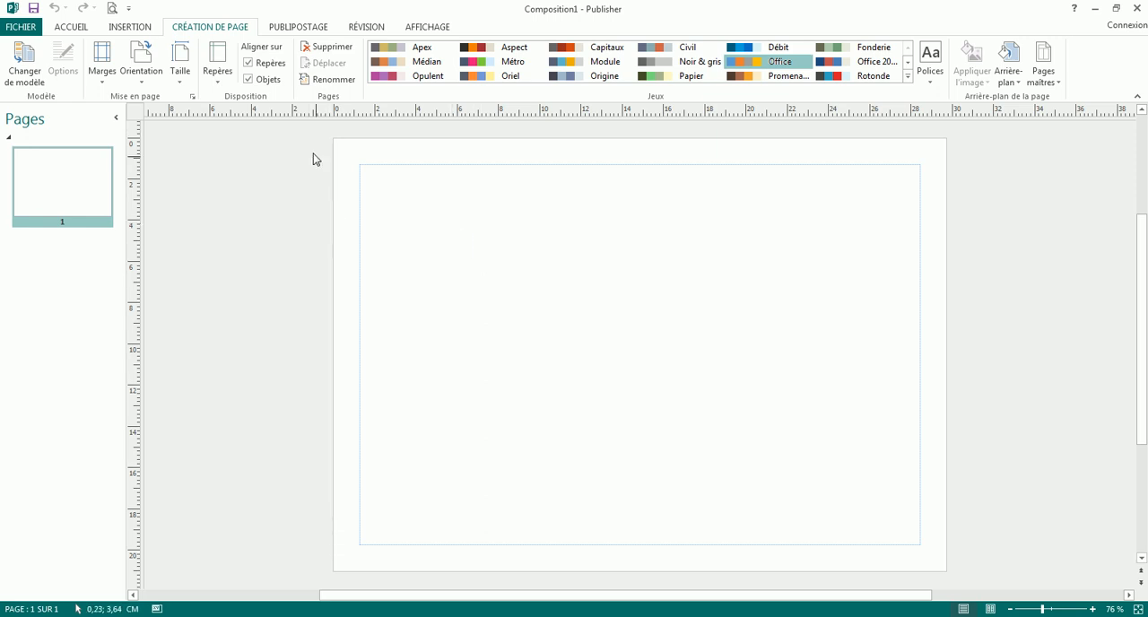
{"action": "left_click", "coordinate": [102, 63]}
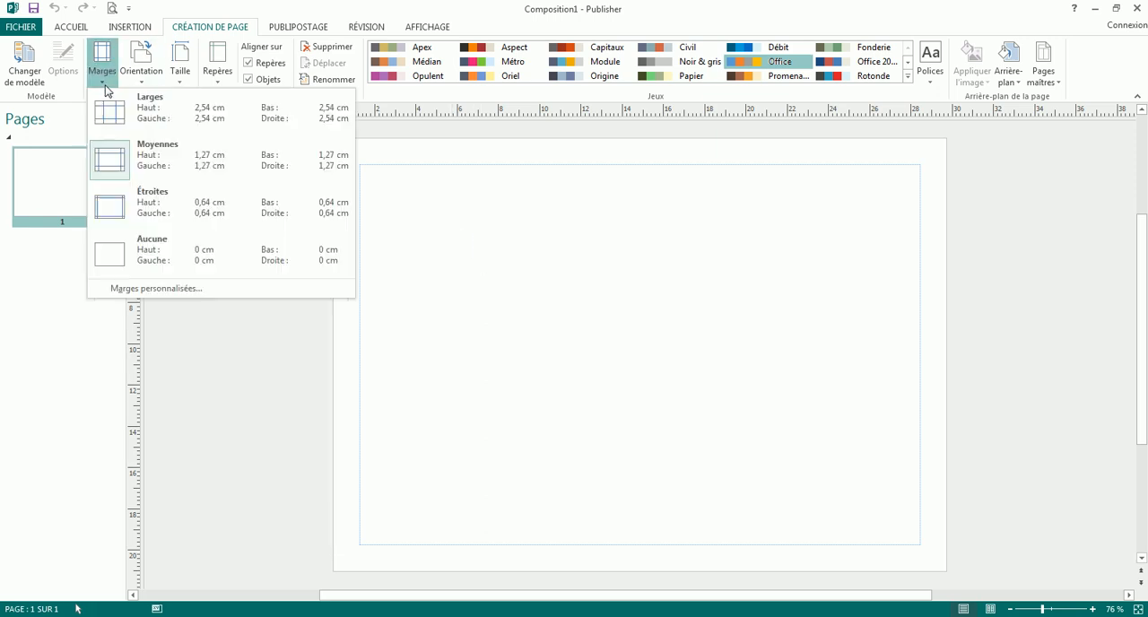
{"action": "left_click", "coordinate": [198, 217]}
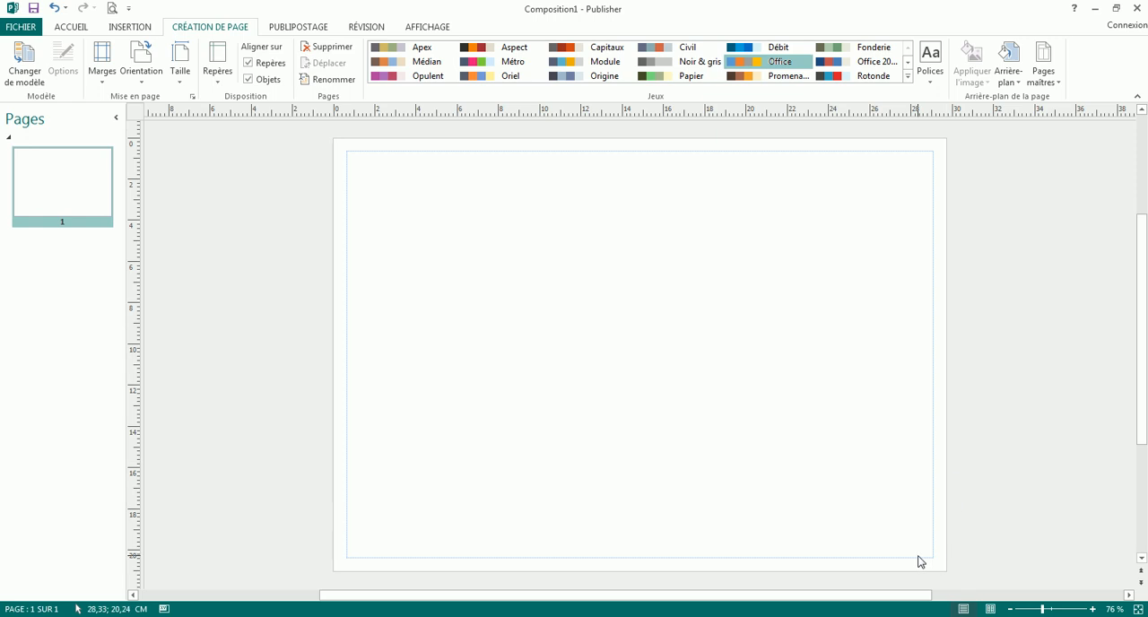
{"action": "left_click", "coordinate": [150, 90]}
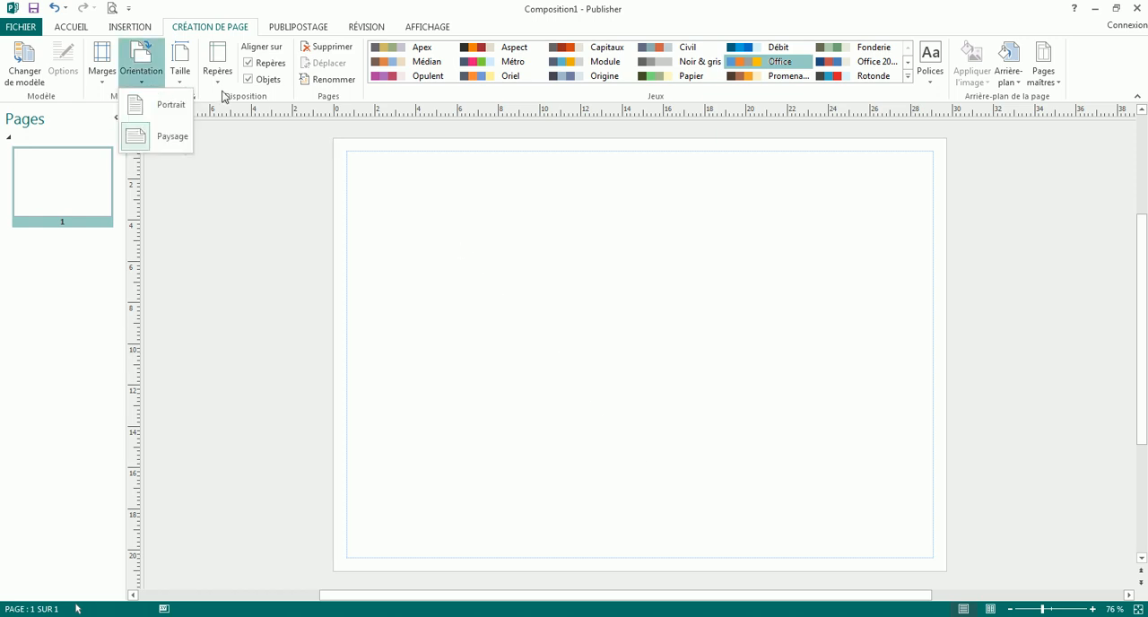
{"action": "left_click", "coordinate": [258, 152]}
- Set custom margin guides of 0,5 cm on all four sides of the page
{"action": "left_click", "coordinate": [104, 79]}
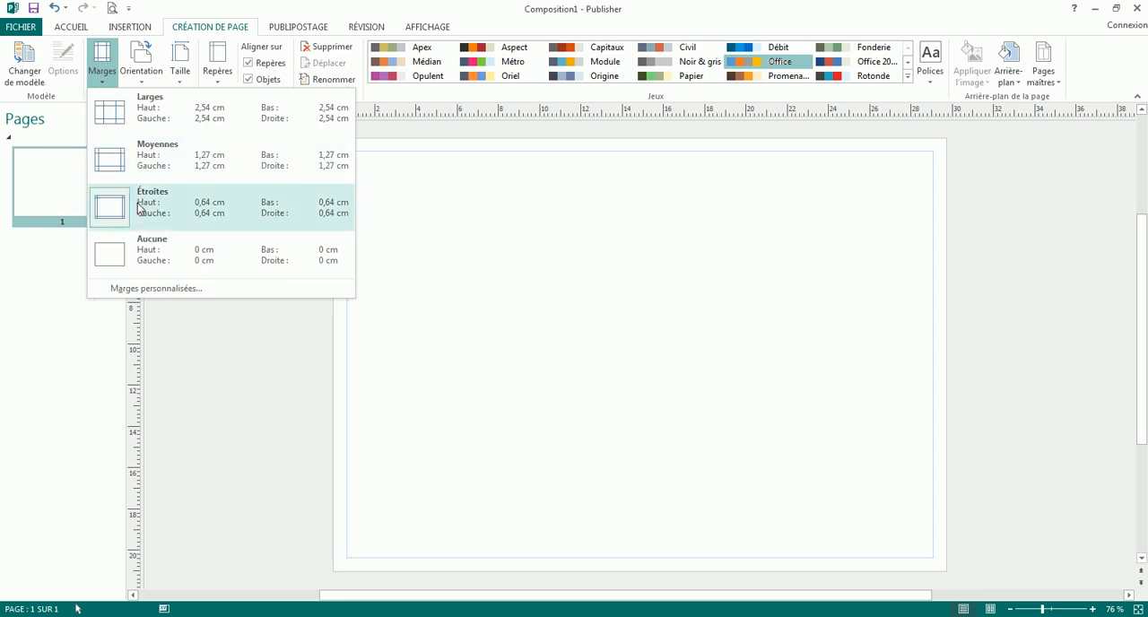
{"action": "left_click", "coordinate": [154, 288]}
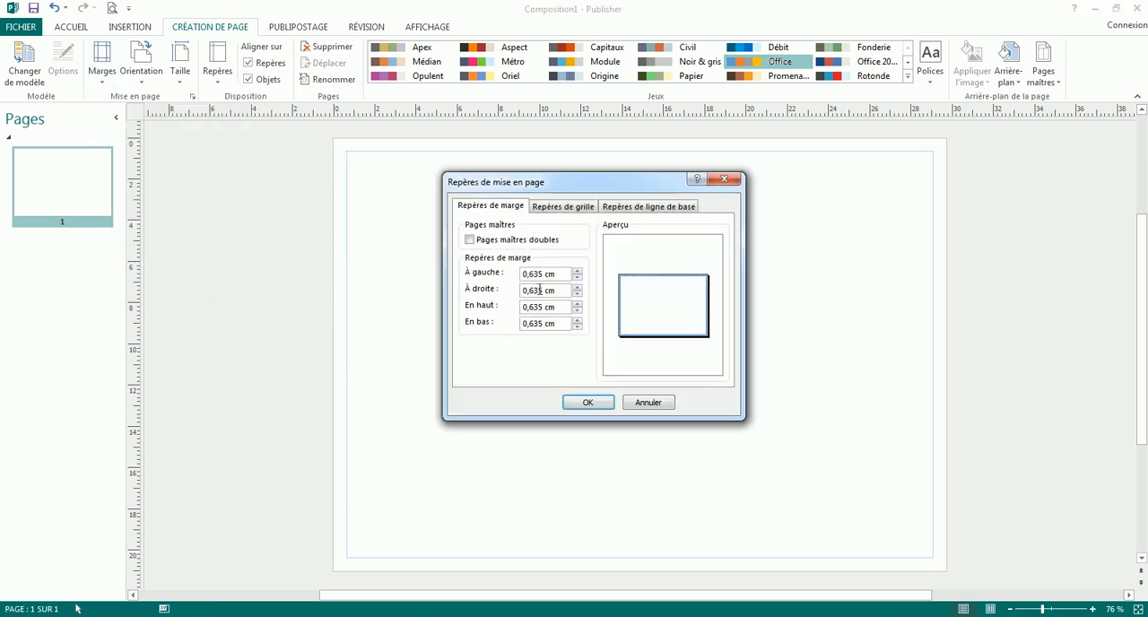
{"action": "double_click", "coordinate": [543, 274]}
{"action": "type", "text": "0,5"}
{"action": "left_click_drag", "start_coordinate": [539, 273], "coordinate": [489, 268]}
{"action": "key", "text": "Tab"}
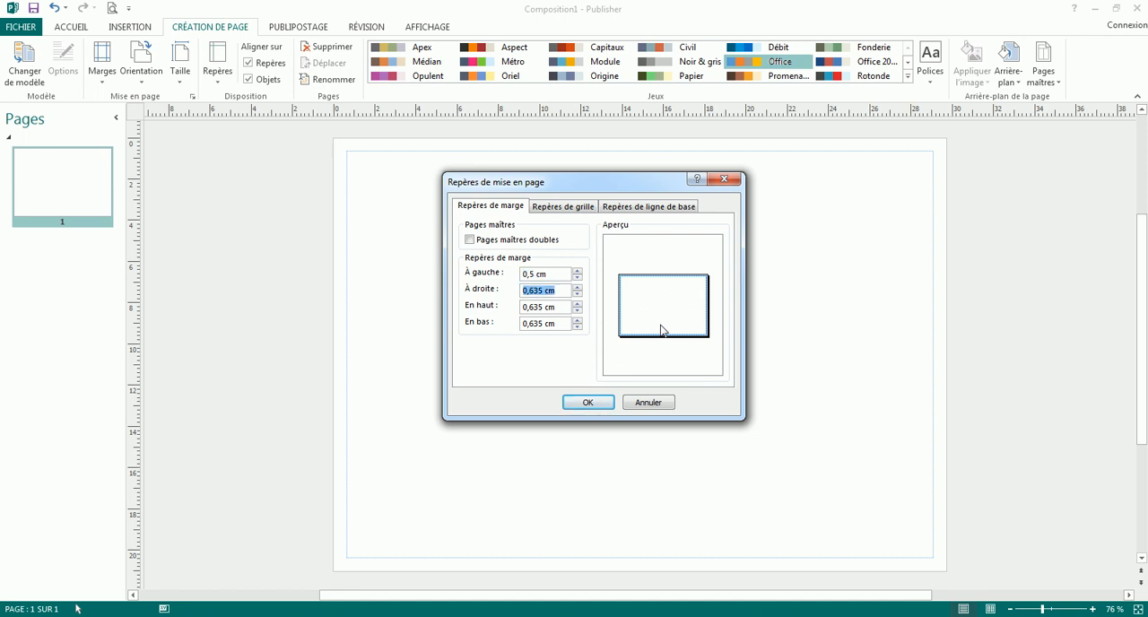
{"action": "type", "text": "0,5"}
{"action": "key", "text": "Tab"}
{"action": "type", "text": "0,5 cm"}
{"action": "key", "text": "Tab"}
{"action": "type", "text": "0,5 cm"}
{"action": "left_click", "coordinate": [582, 402]}
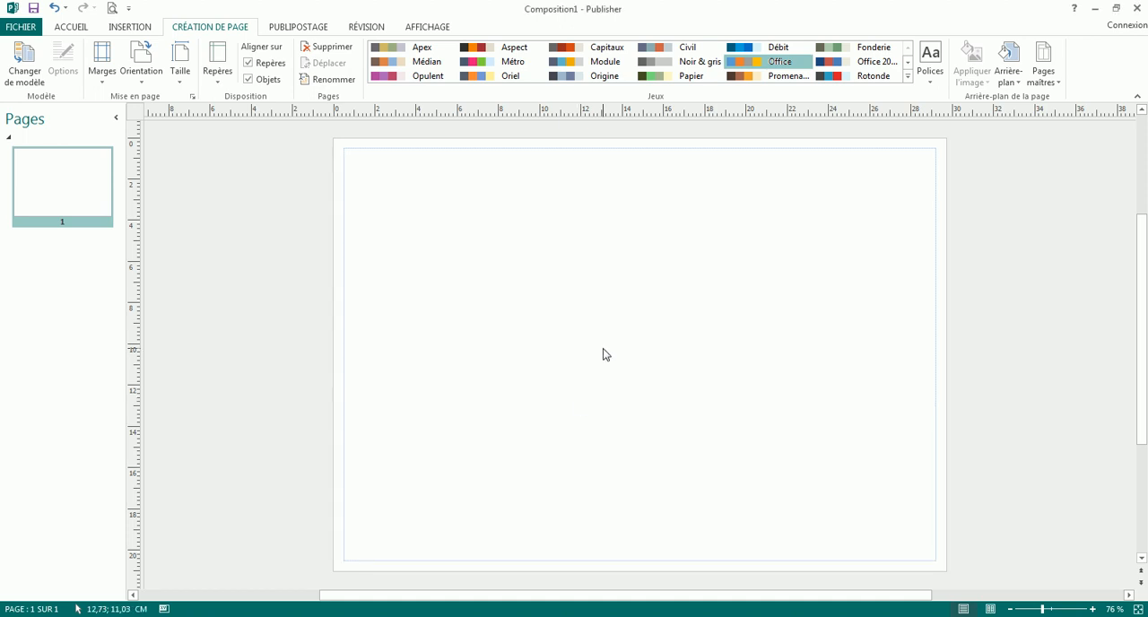
- Save the publication on the desktop (Bureau) as "Atelier2 du 31 10 2018.pub", basing the name on the existing Atelier file
{"action": "left_click", "coordinate": [17, 30]}
{"action": "left_click", "coordinate": [65, 171]}
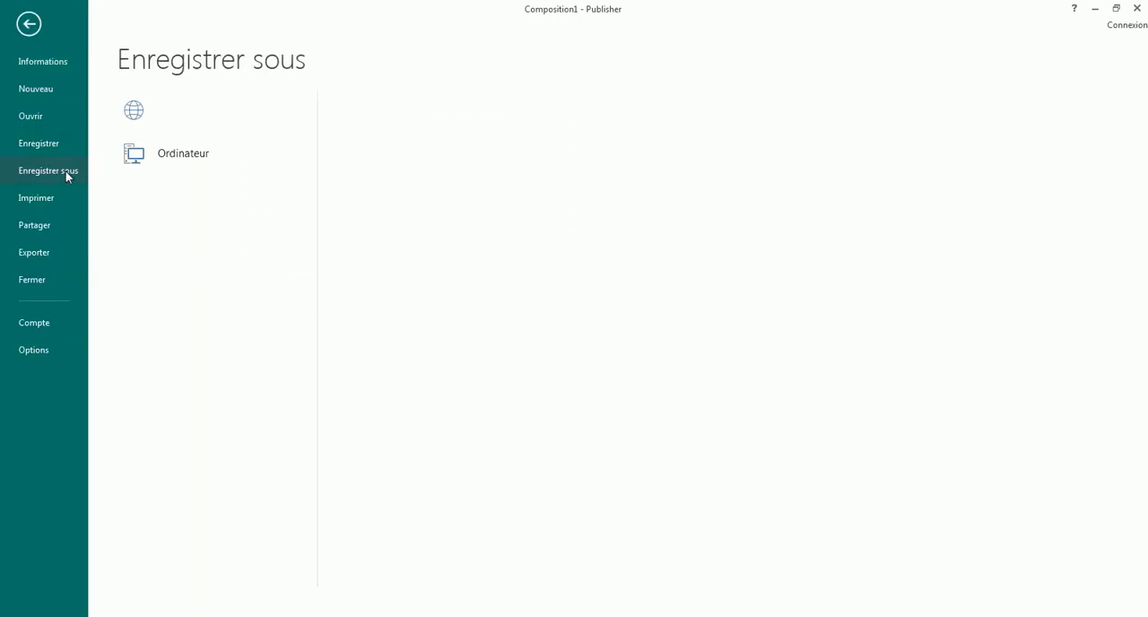
{"action": "left_click", "coordinate": [397, 151]}
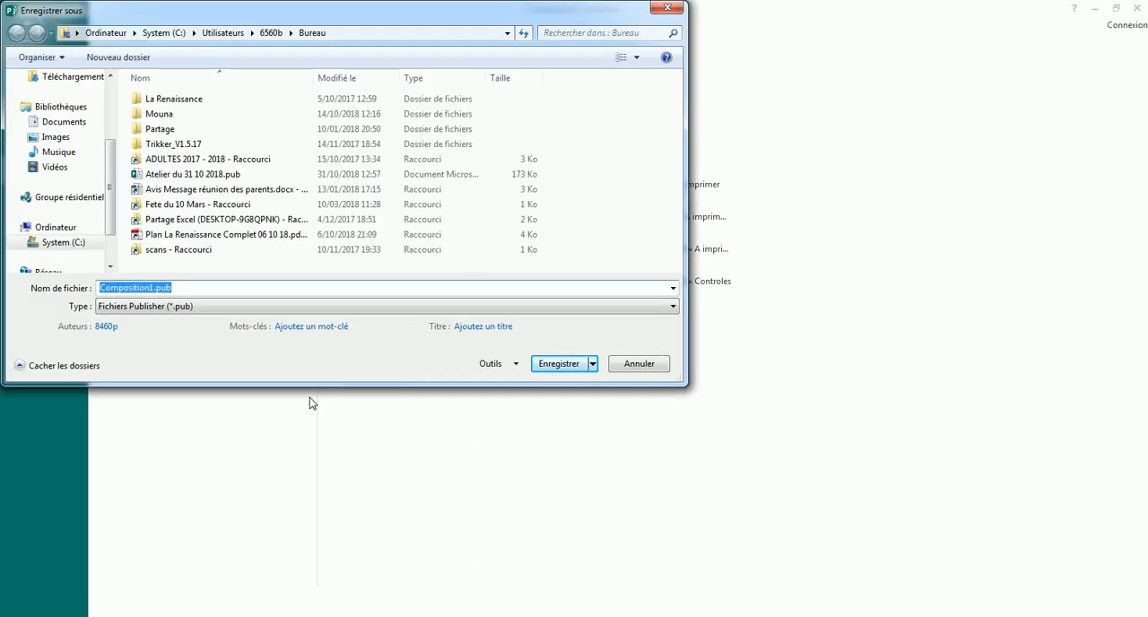
{"action": "left_click", "coordinate": [199, 174]}
{"action": "double_click", "coordinate": [180, 288]}
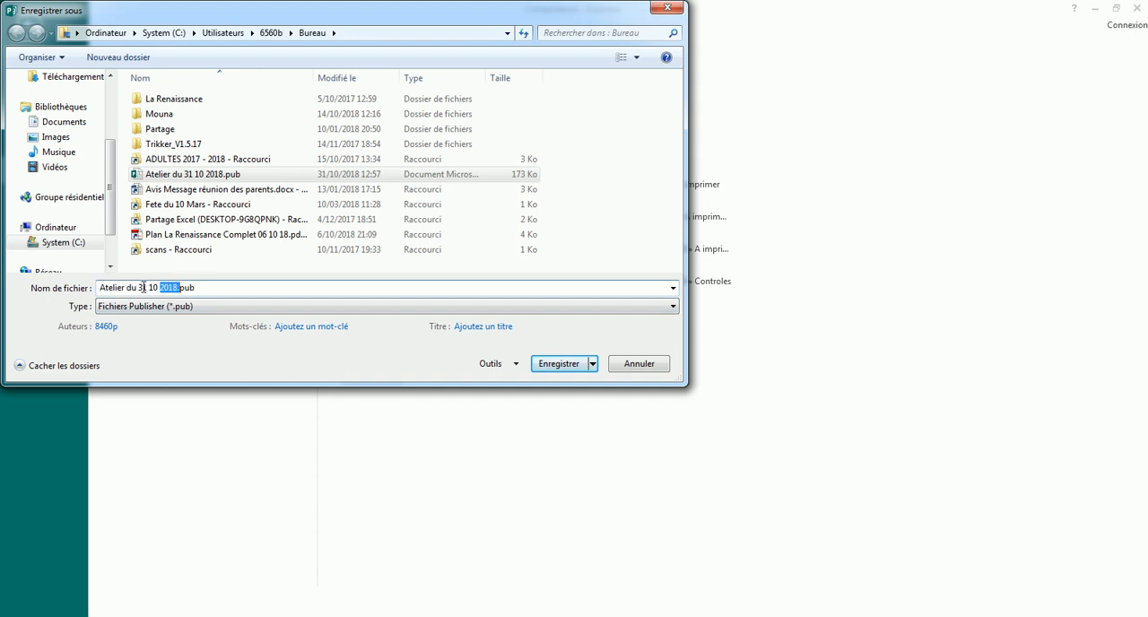
{"action": "left_click_drag", "start_coordinate": [126, 289], "coordinate": [135, 293]}
{"action": "key", "text": "Left"}
{"action": "key", "text": "Left"}
{"action": "type", "text": "2"}
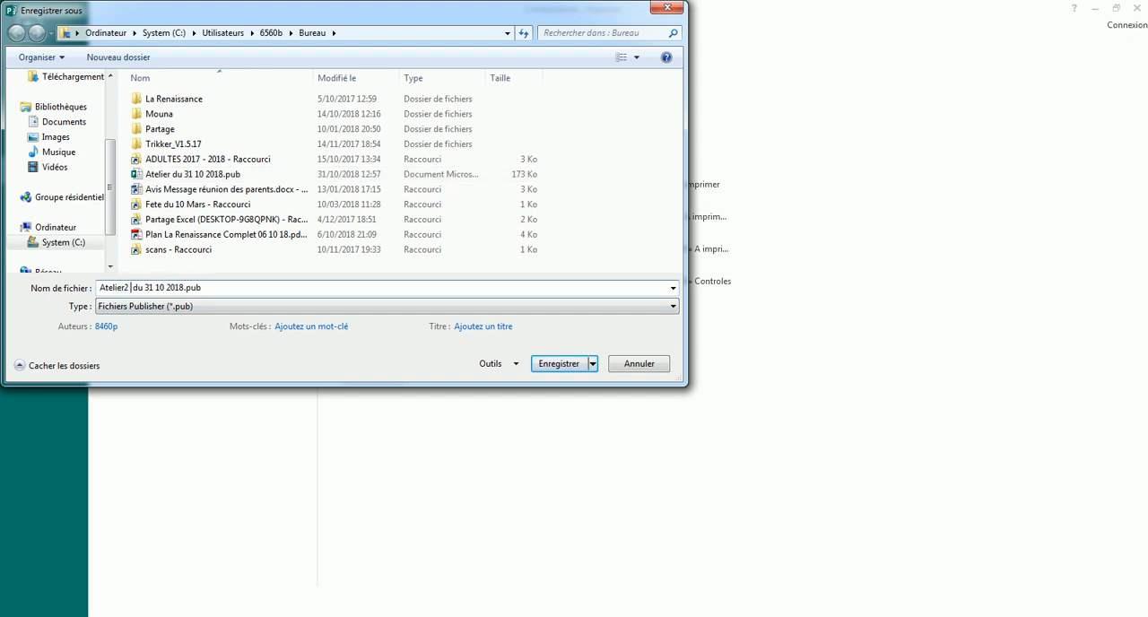
{"action": "left_click", "coordinate": [563, 368]}
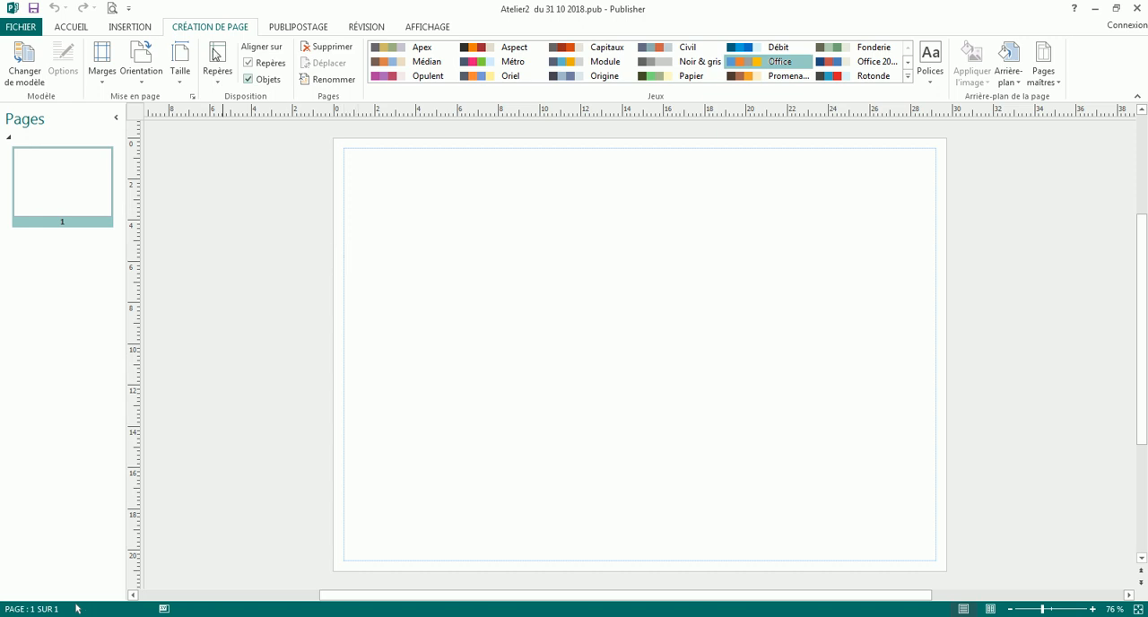
- Draw a perfectly round smiley face shape about 9,7 cm wide on the left half of the page
{"action": "left_click", "coordinate": [132, 26]}
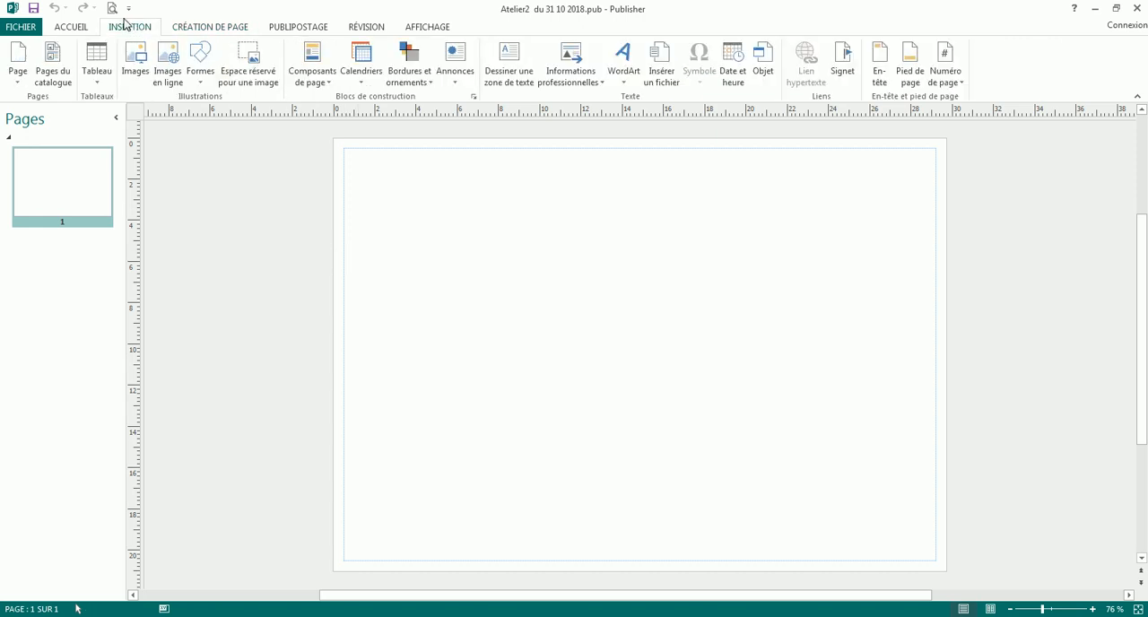
{"action": "left_click", "coordinate": [202, 83]}
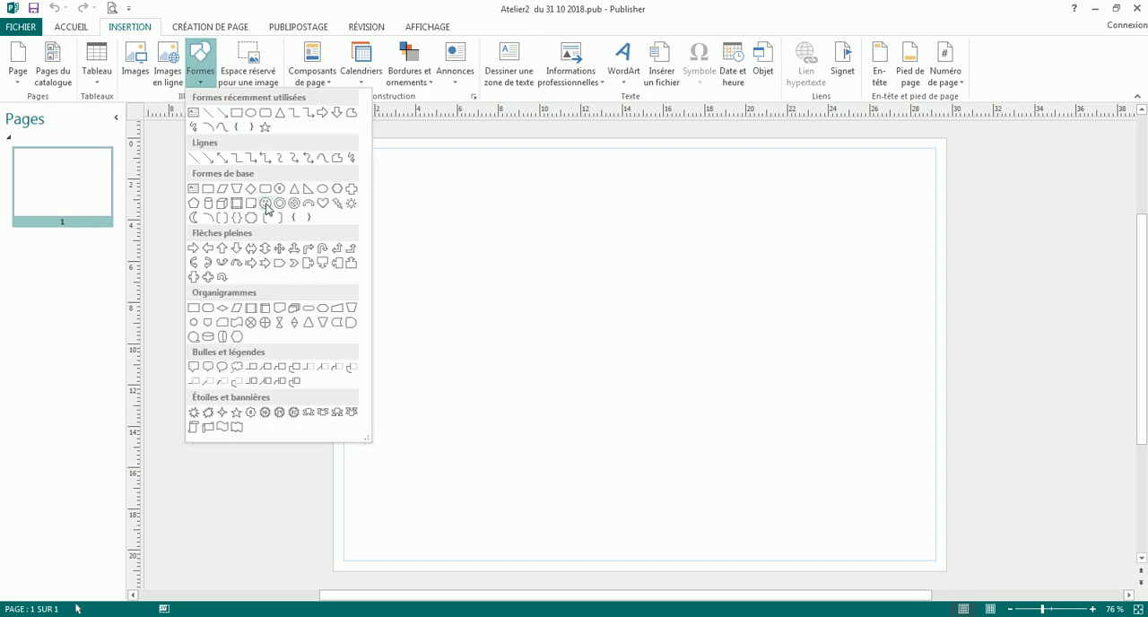
{"action": "left_click", "coordinate": [266, 203]}
{"action": "left_click_drag", "start_coordinate": [367, 243], "coordinate": [558, 392]}
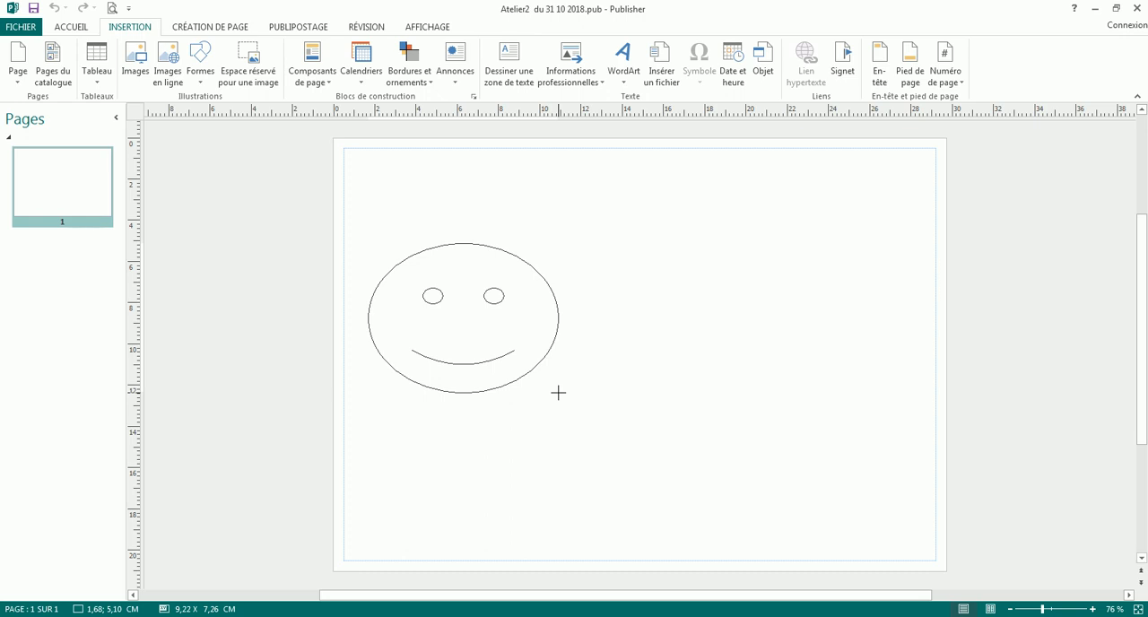
{"action": "left_click_drag", "start_coordinate": [558, 392], "coordinate": [556, 393]}
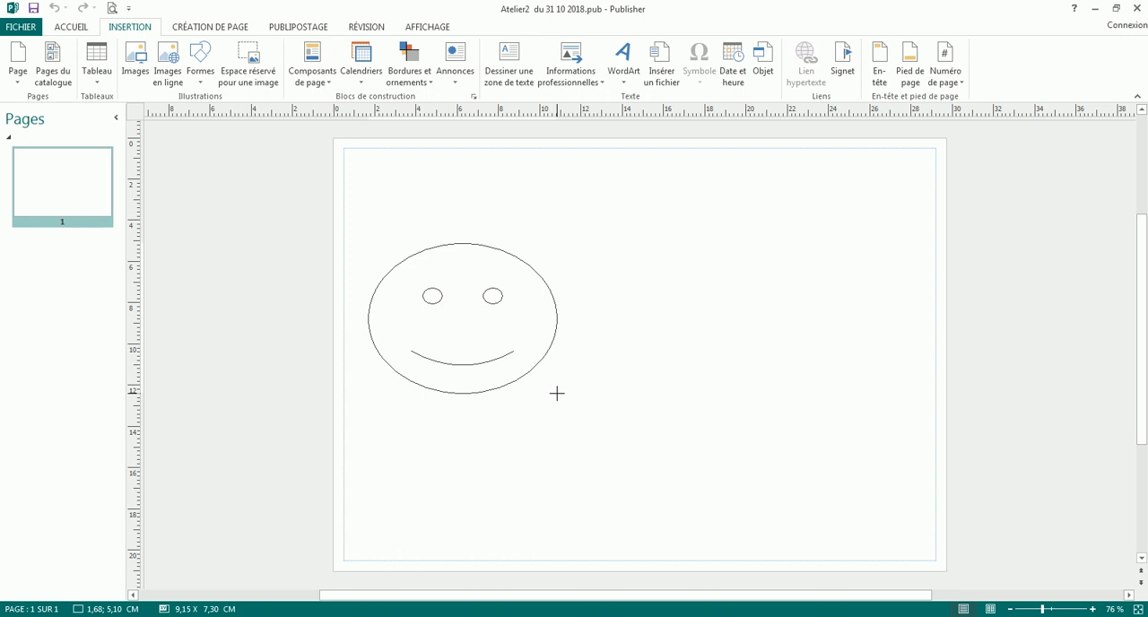
{"action": "key", "text": "shift"}
{"action": "left_click_drag", "start_coordinate": [556, 393], "coordinate": [563, 443]}
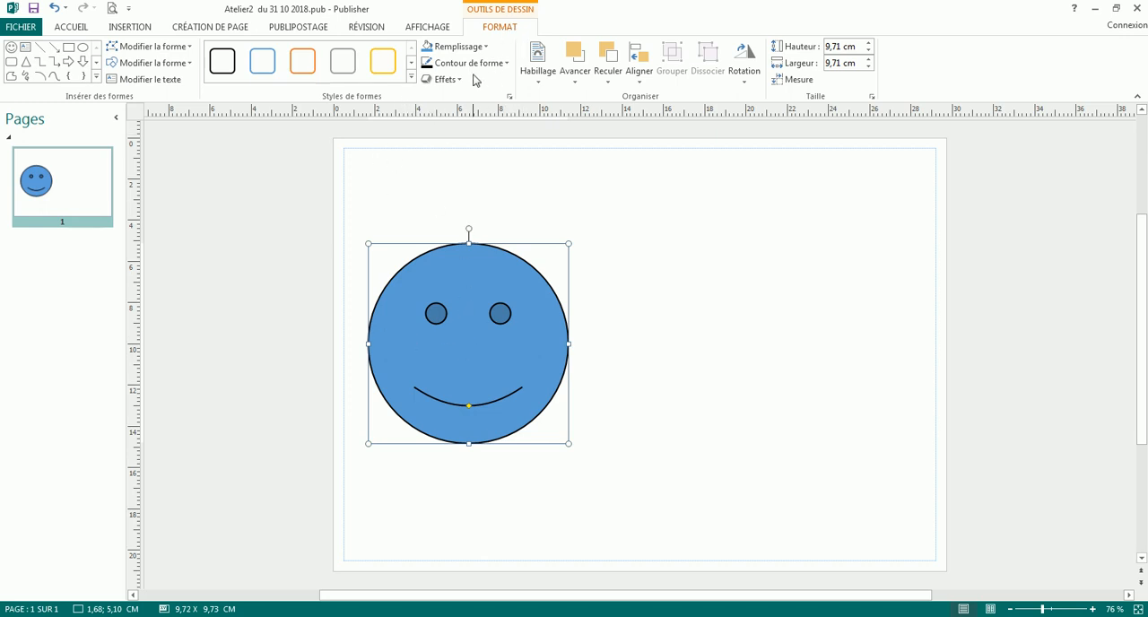
- Fill the smiley face with standard yellow and give it a standard green outline
{"action": "left_click", "coordinate": [487, 50]}
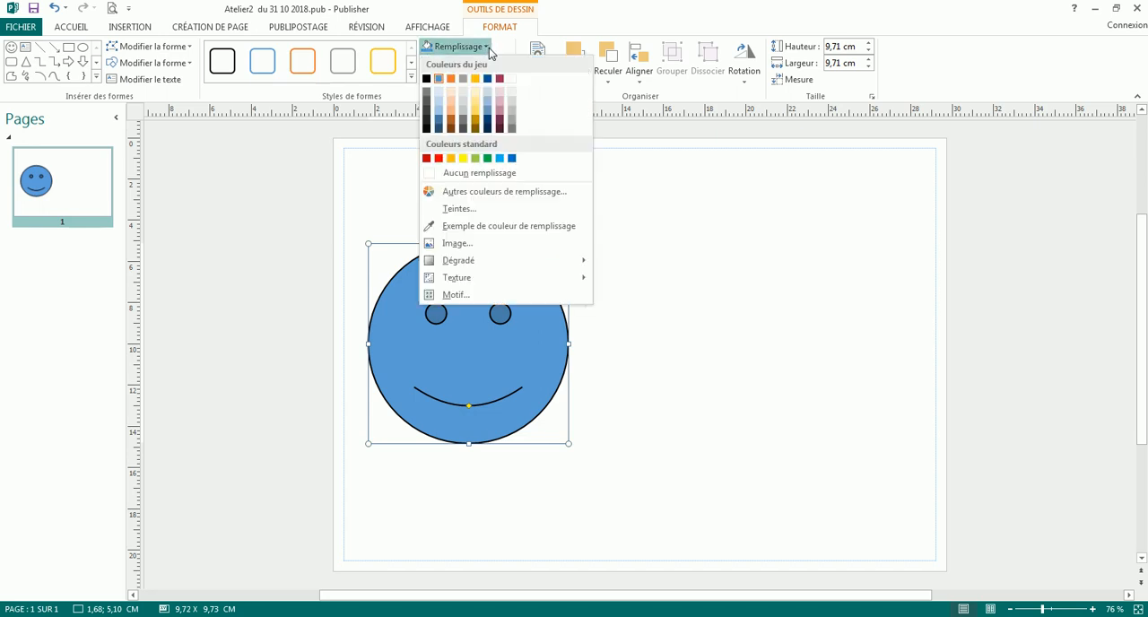
{"action": "left_click", "coordinate": [462, 160]}
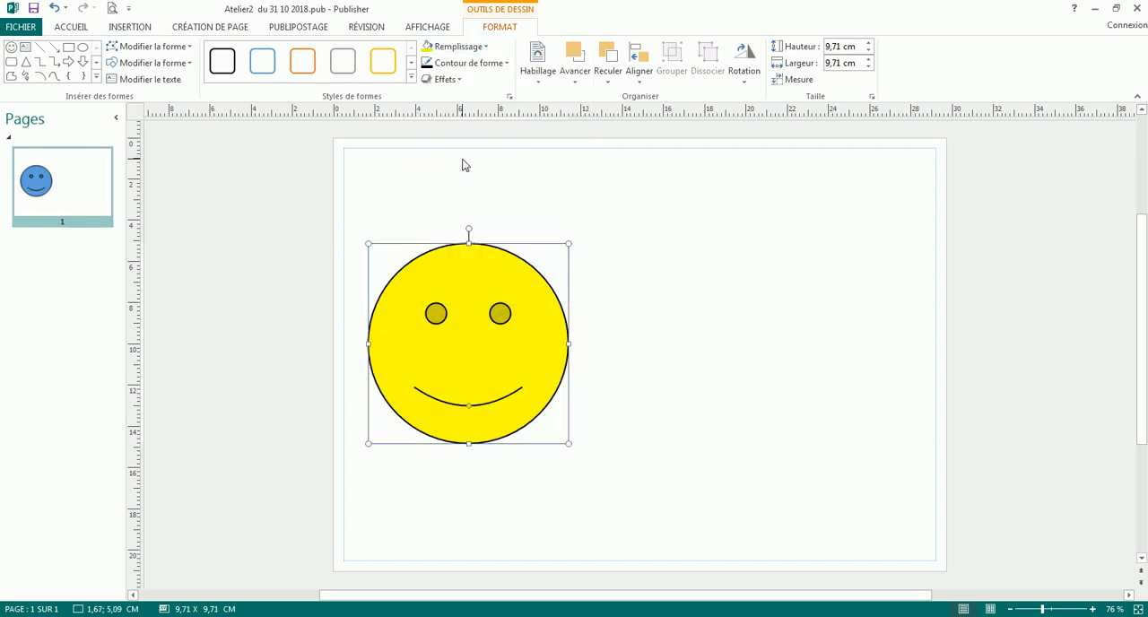
{"action": "left_click", "coordinate": [506, 65]}
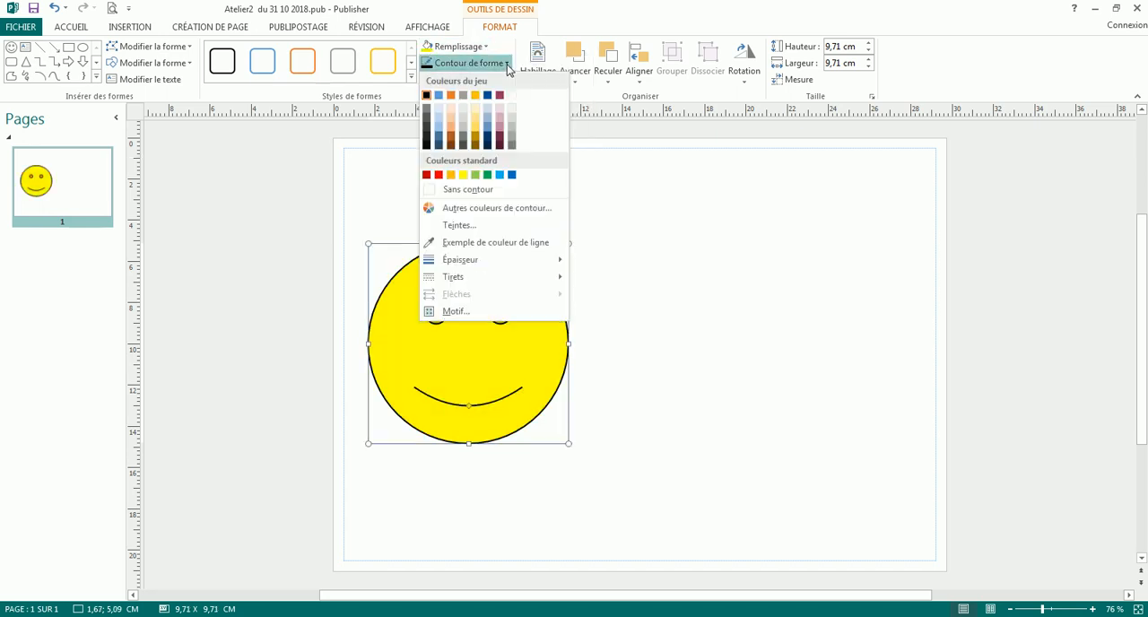
{"action": "left_click", "coordinate": [487, 174]}
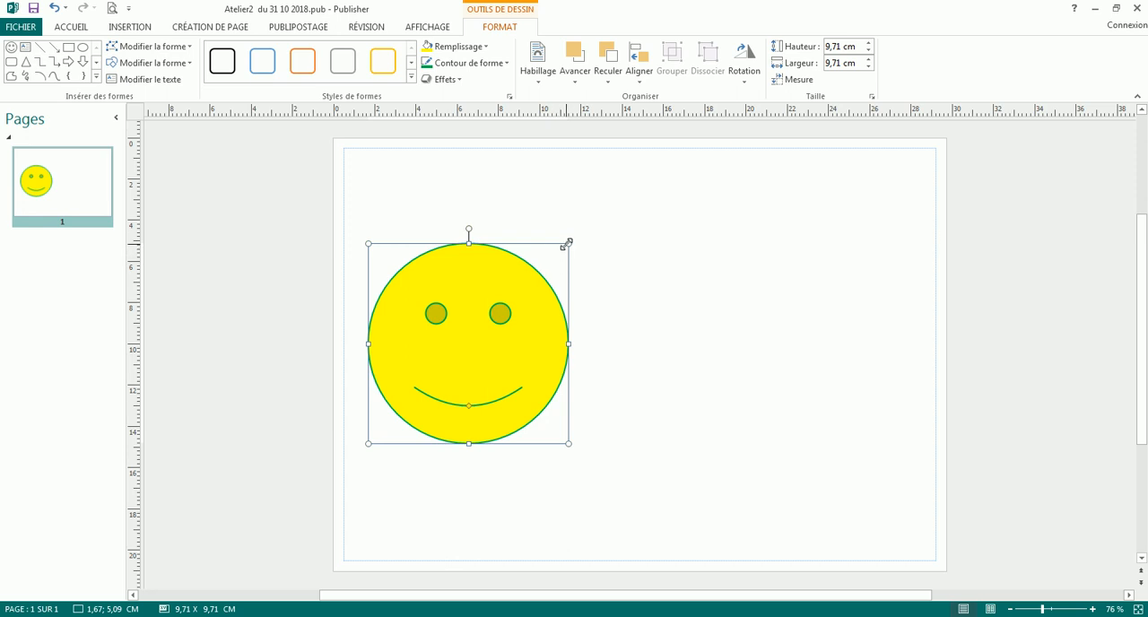
- Shrink the smiley face proportionally to about 6,3 cm and move it close to the page's left margin
{"action": "left_click_drag", "start_coordinate": [567, 243], "coordinate": [496, 378]}
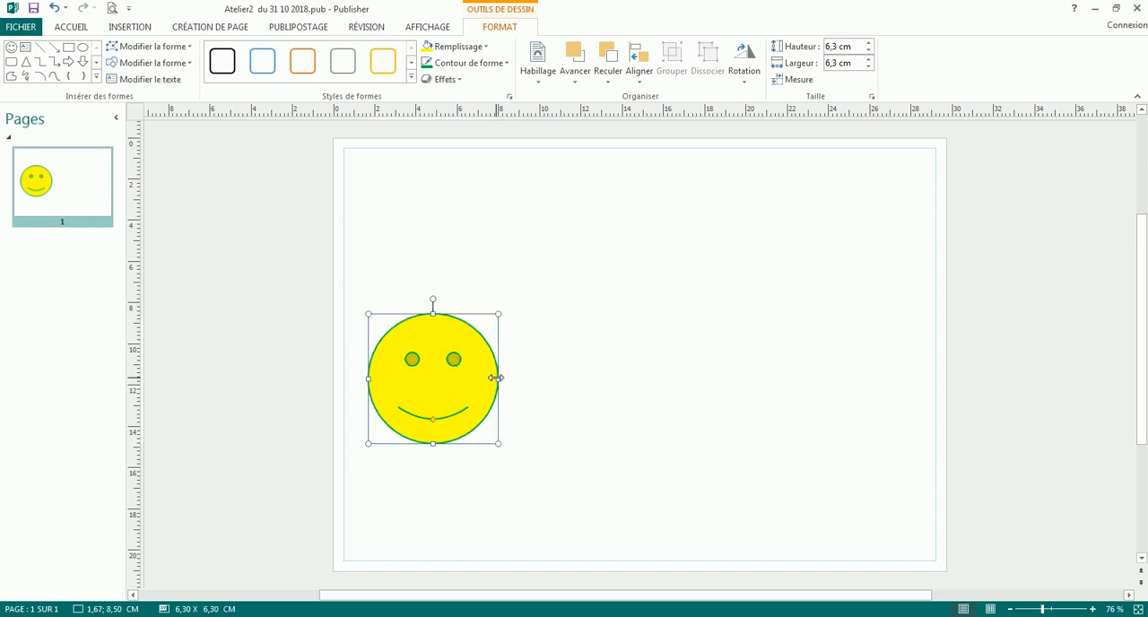
{"action": "left_click_drag", "start_coordinate": [438, 400], "coordinate": [416, 417]}
{"action": "left_click", "coordinate": [507, 386]}
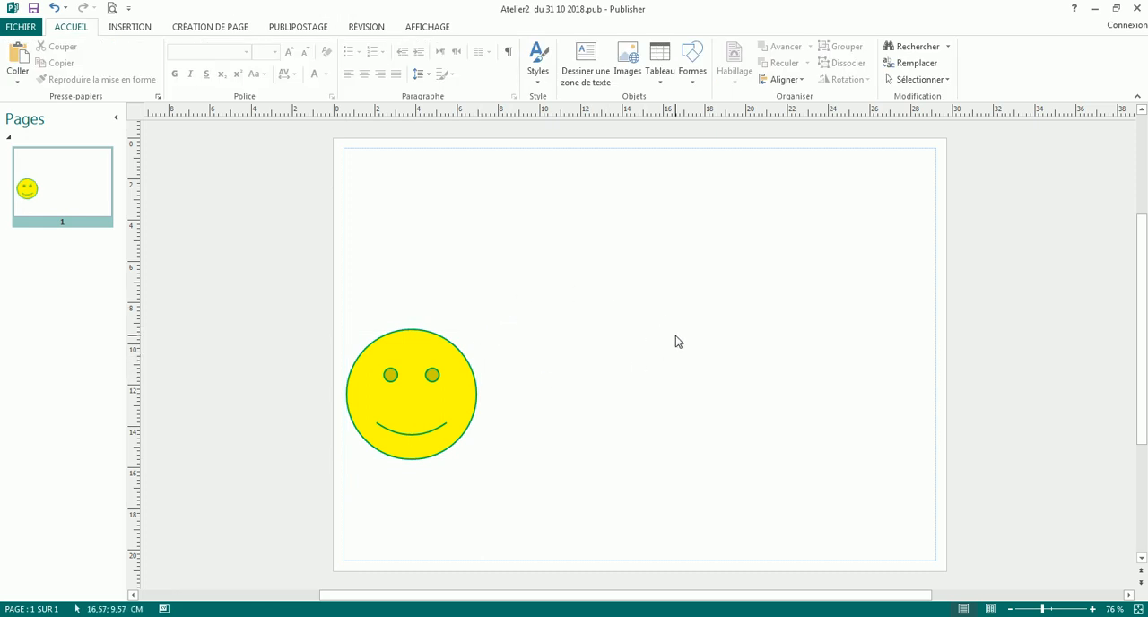
- Draw a circle about 3,38 cm wide beside the smiley face and apply the white shape style with a black outline
{"action": "left_click", "coordinate": [134, 28]}
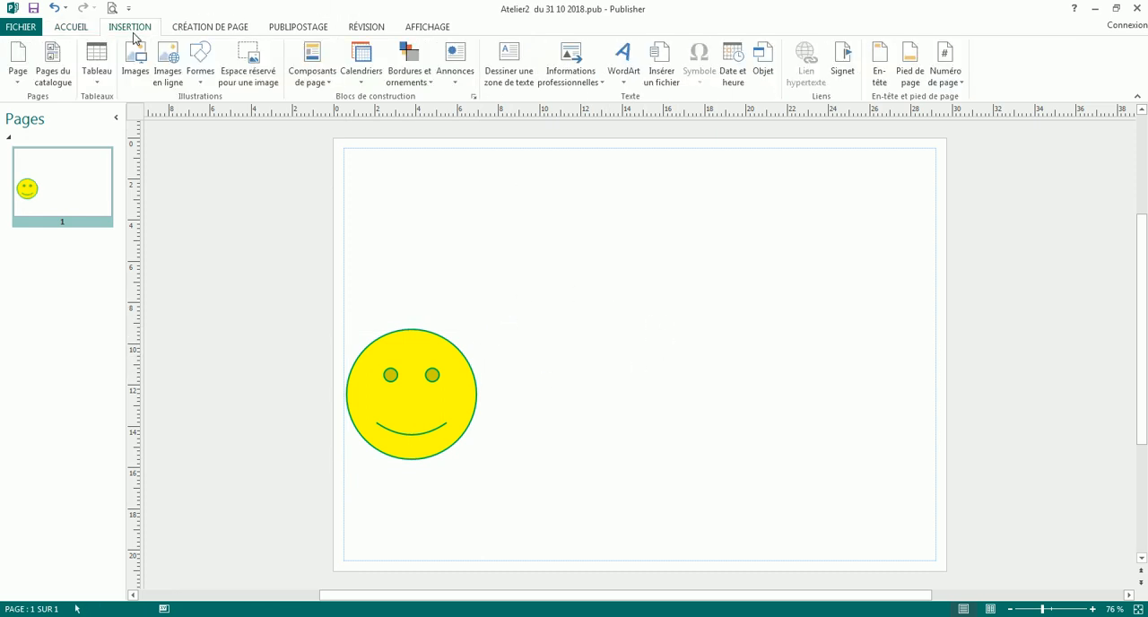
{"action": "left_click", "coordinate": [203, 74]}
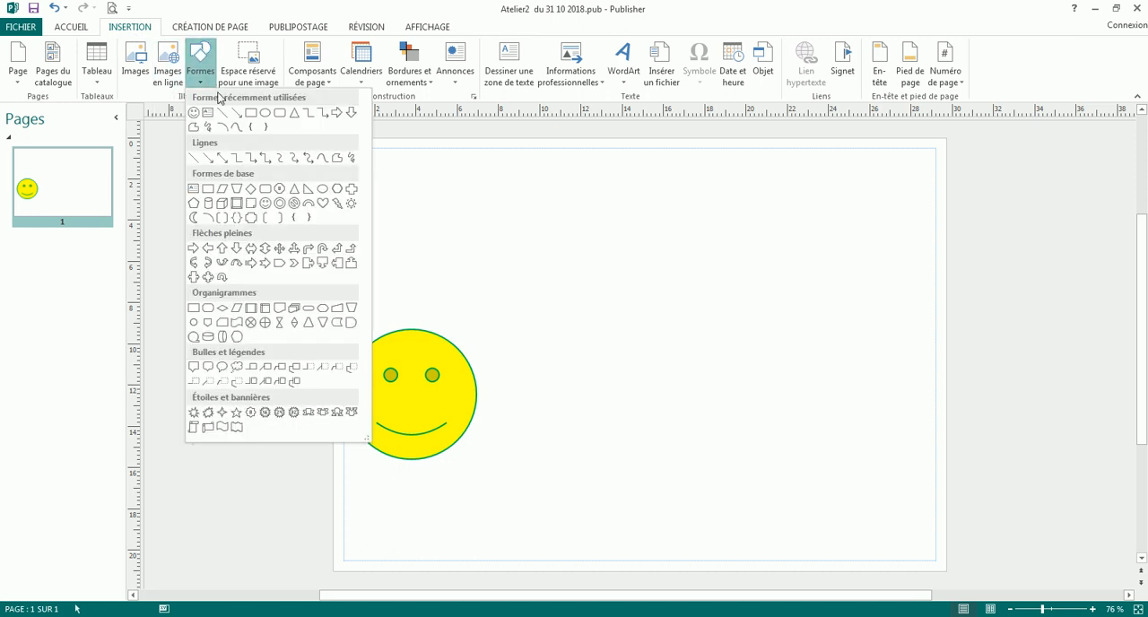
{"action": "left_click", "coordinate": [266, 113]}
{"action": "mouse_move", "coordinate": [495, 316]}
{"action": "left_mouse_down"}
{"action": "mouse_move", "coordinate": [623, 439]}
{"action": "mouse_move", "coordinate": [655, 427]}
{"action": "mouse_move", "coordinate": [592, 419]}
{"action": "mouse_move", "coordinate": [529, 380]}
{"action": "mouse_move", "coordinate": [543, 392]}
{"action": "left_mouse_up"}
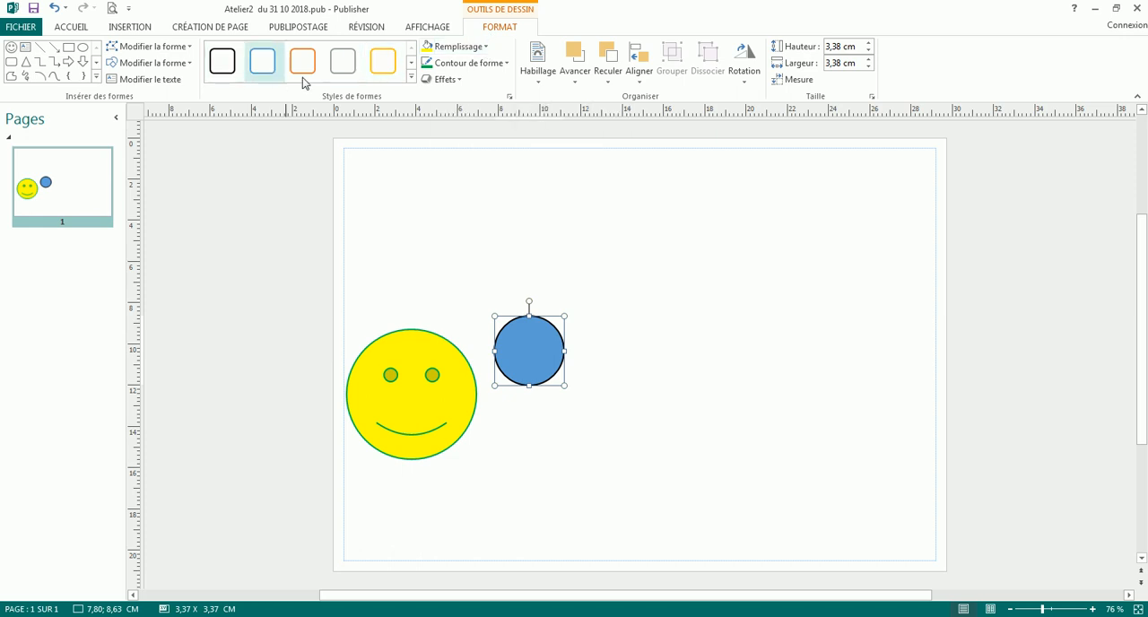
{"action": "left_click", "coordinate": [411, 76]}
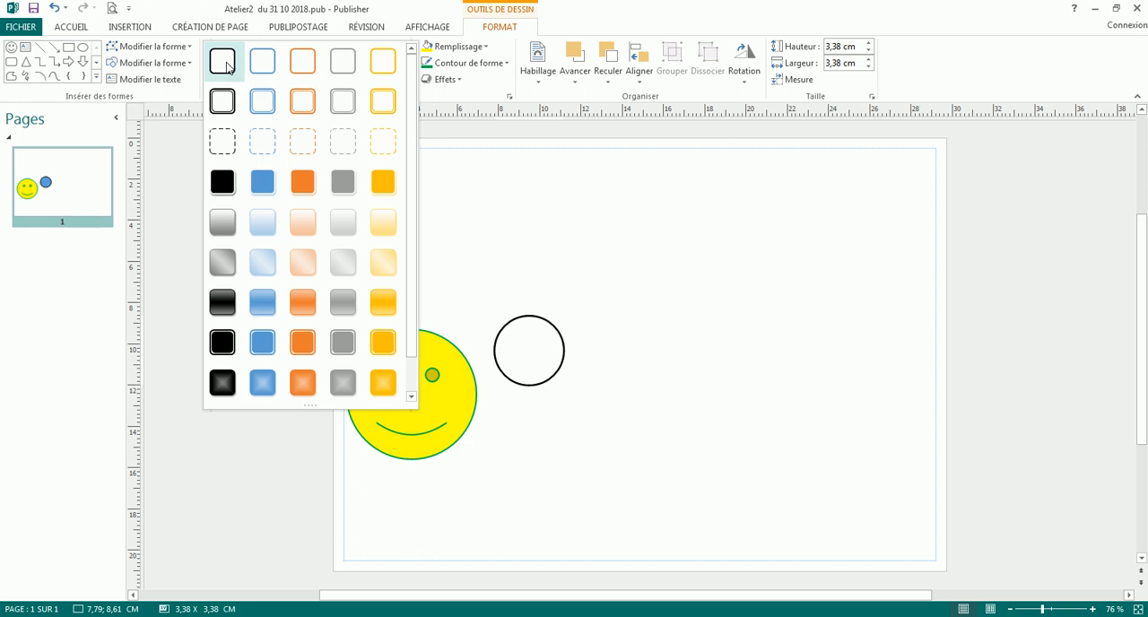
{"action": "left_click", "coordinate": [227, 67]}
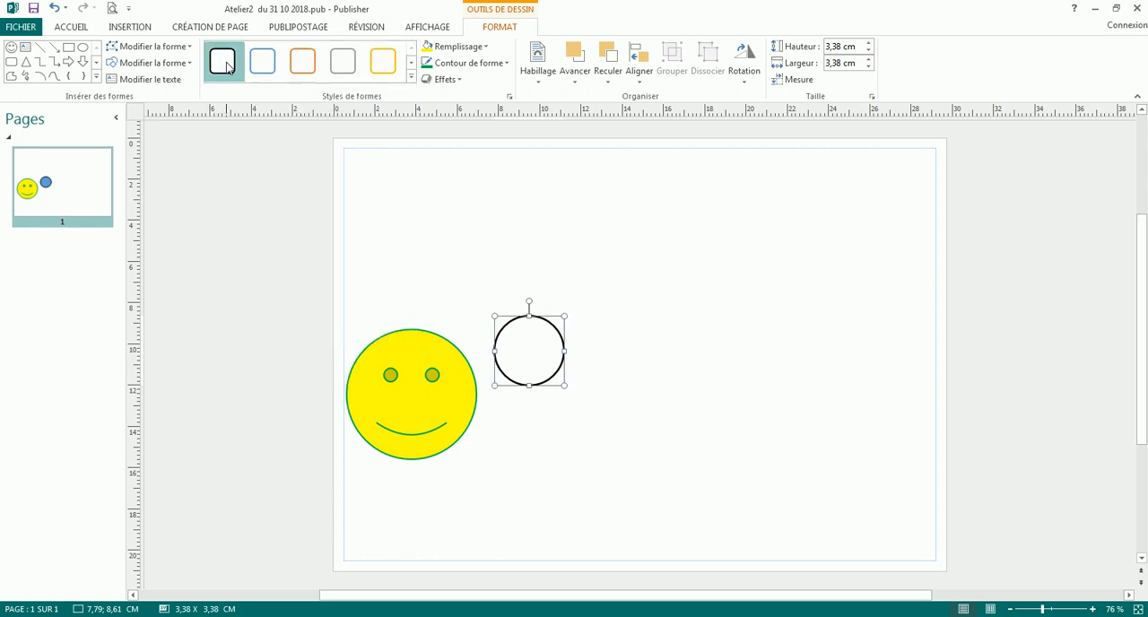
- Try the no-fill option on the small circle and undo it
{"action": "left_click", "coordinate": [485, 49]}
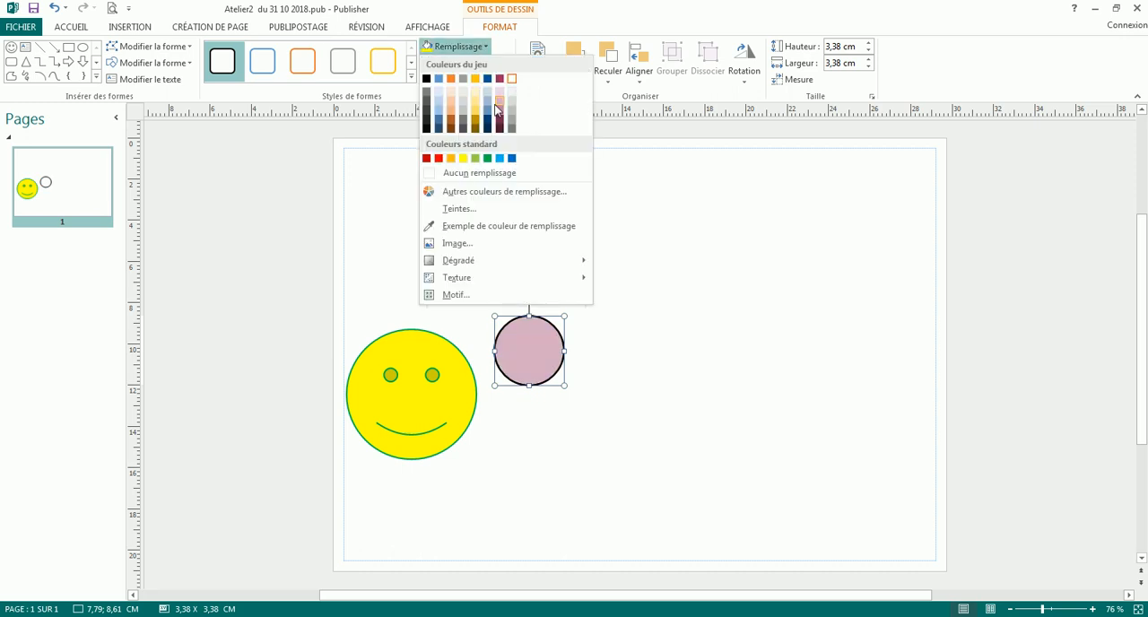
{"action": "left_click", "coordinate": [488, 173]}
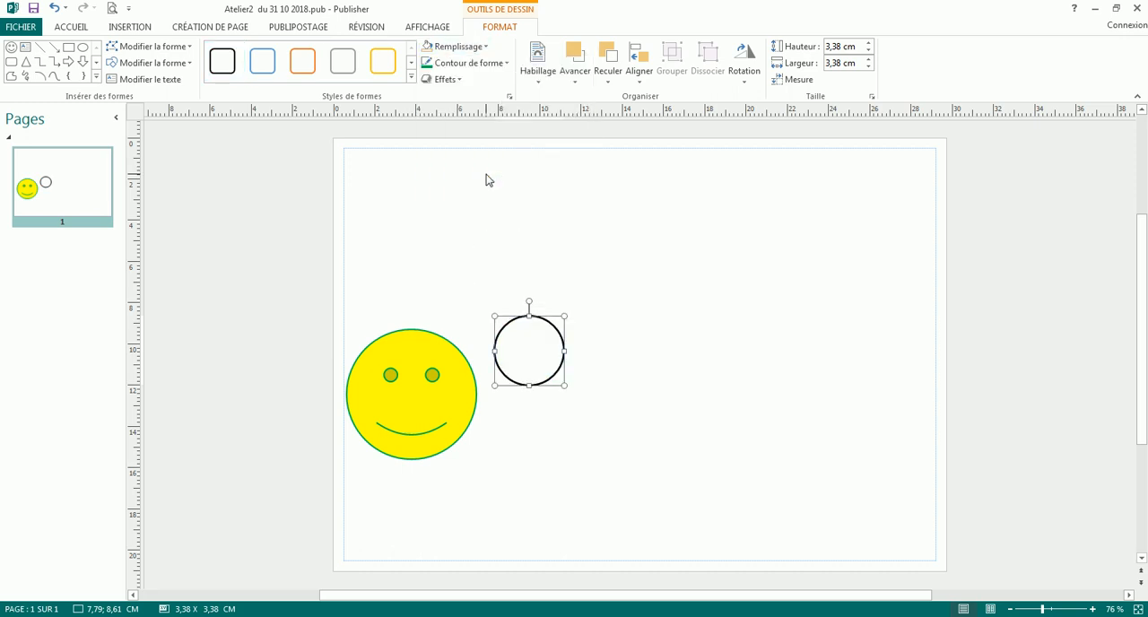
{"action": "left_click", "coordinate": [54, 8]}
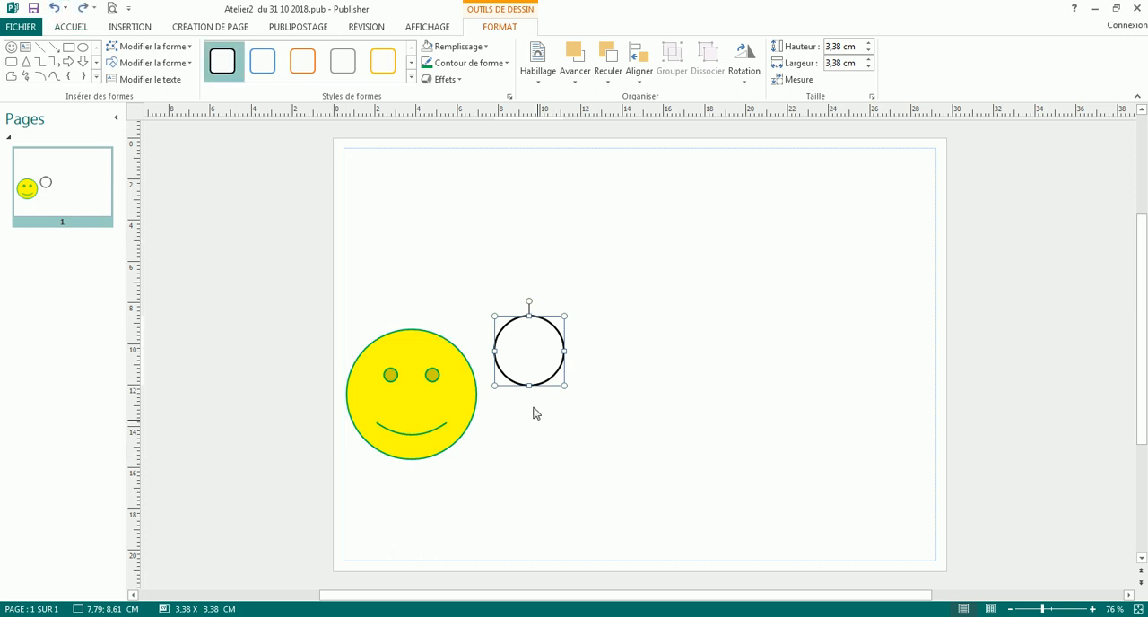
- Remove the small circle's fill, give it a standard green outline and place it against the smiley face's upper-right edge
{"action": "left_click_drag", "start_coordinate": [540, 385], "coordinate": [488, 407]}
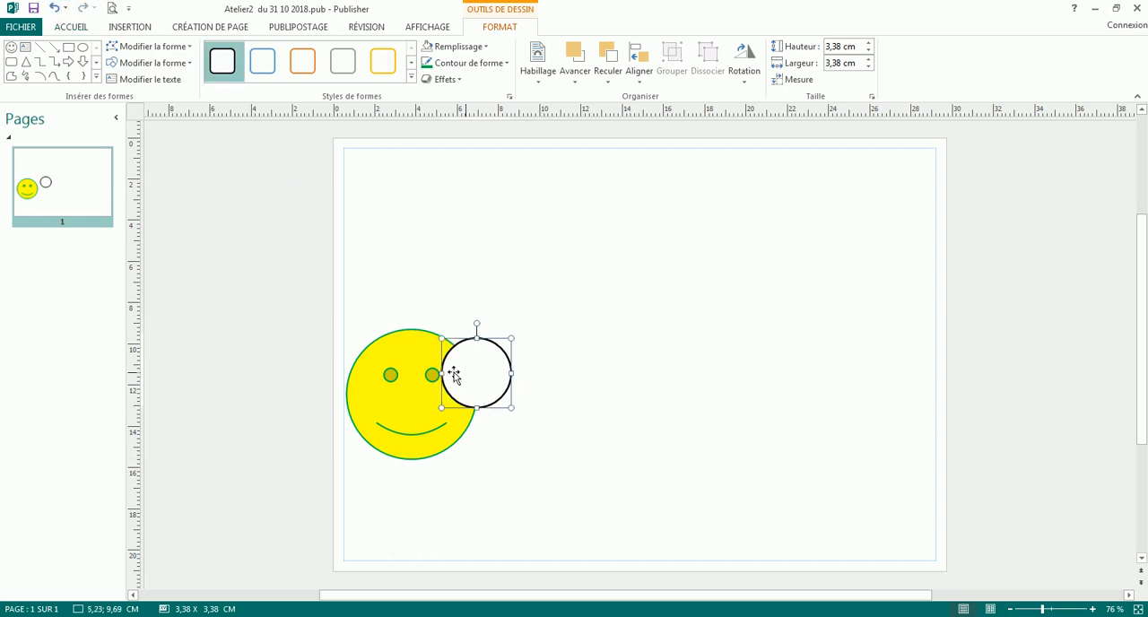
{"action": "left_click", "coordinate": [487, 49]}
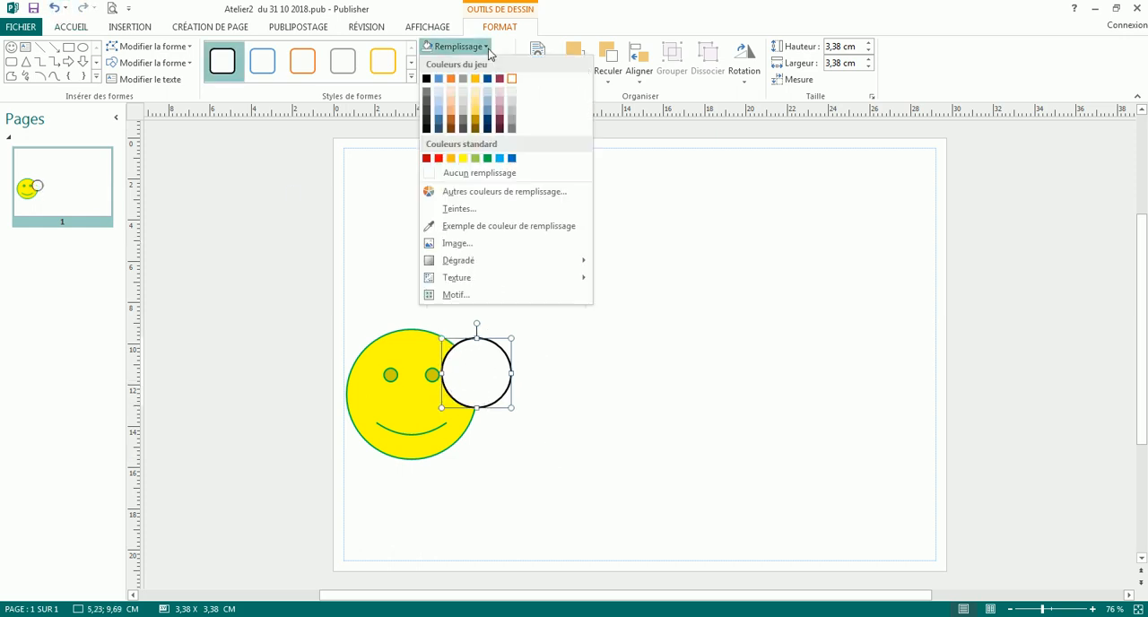
{"action": "left_click", "coordinate": [490, 178]}
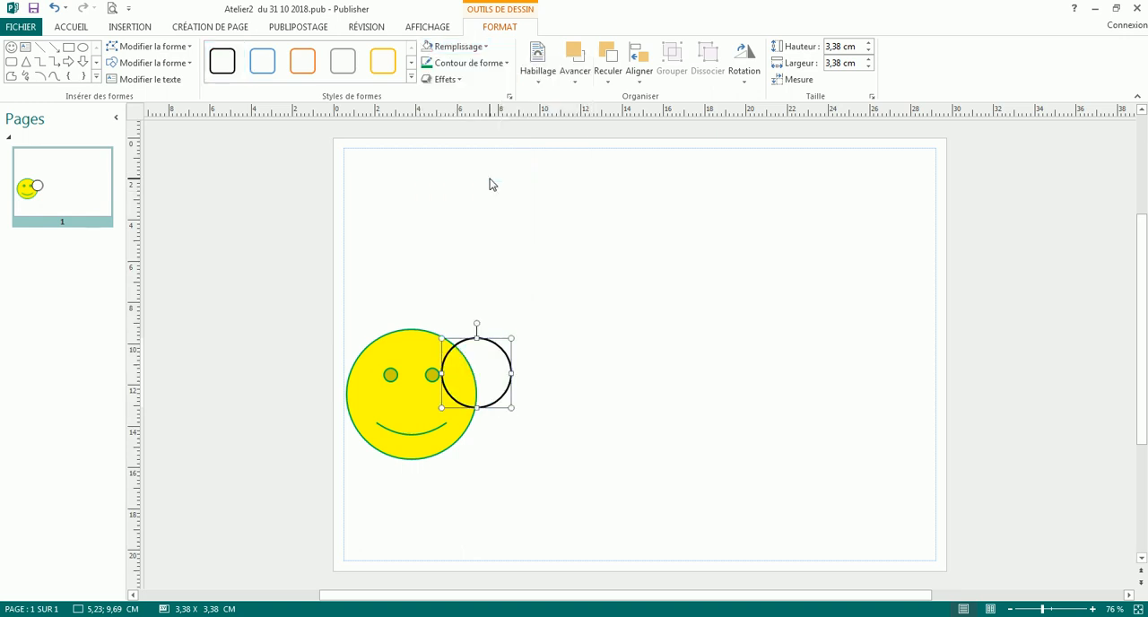
{"action": "left_click", "coordinate": [508, 64]}
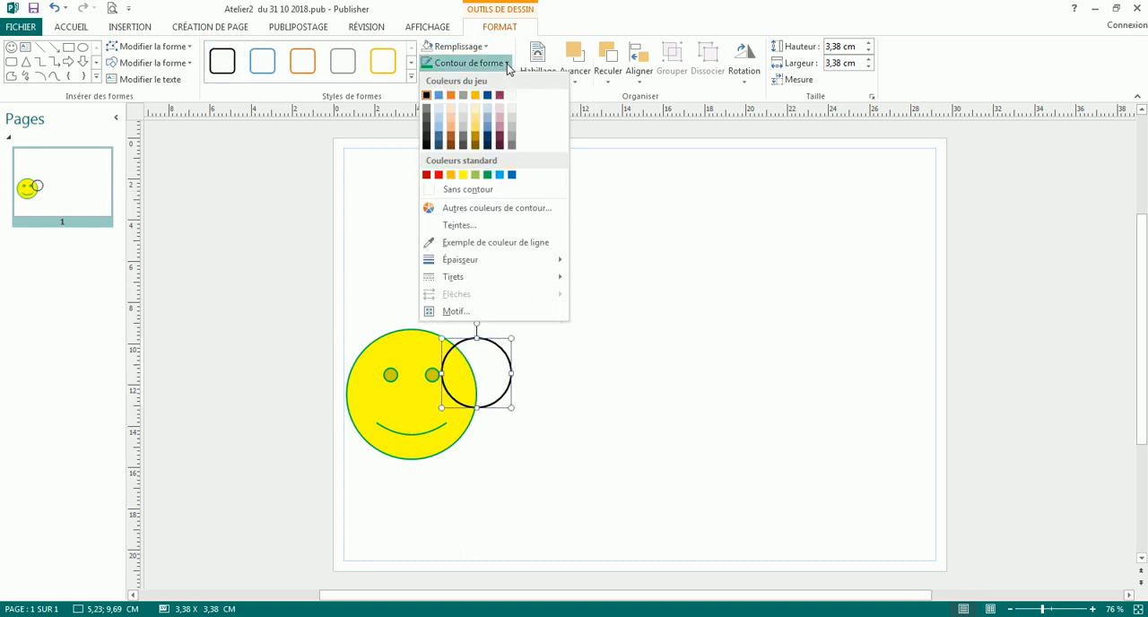
{"action": "left_click", "coordinate": [486, 175]}
{"action": "left_click_drag", "start_coordinate": [494, 402], "coordinate": [519, 377]}
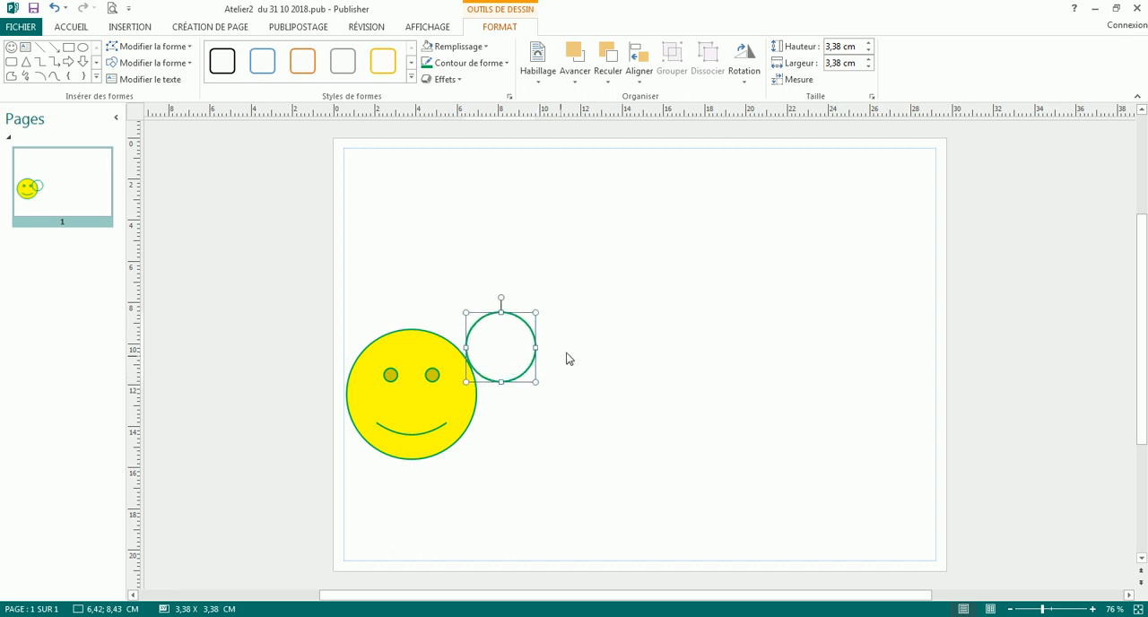
{"action": "left_click", "coordinate": [558, 359]}
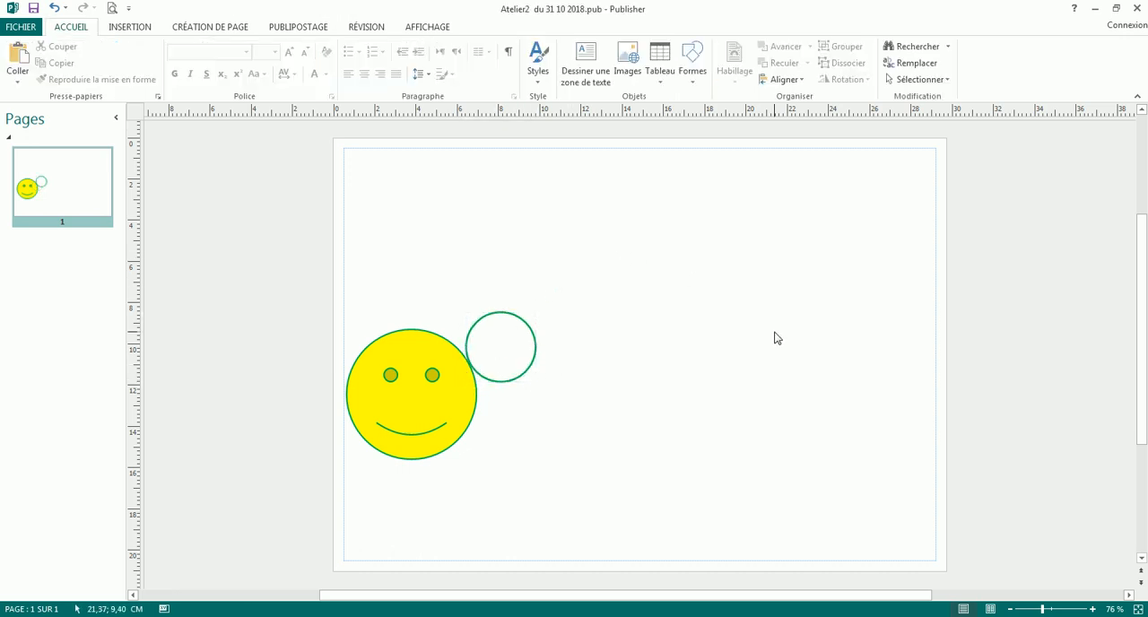
- Duplicate the green circle nine times, arranging the copies edge to edge as a winding caterpillar body across the page
{"action": "left_click", "coordinate": [519, 373]}
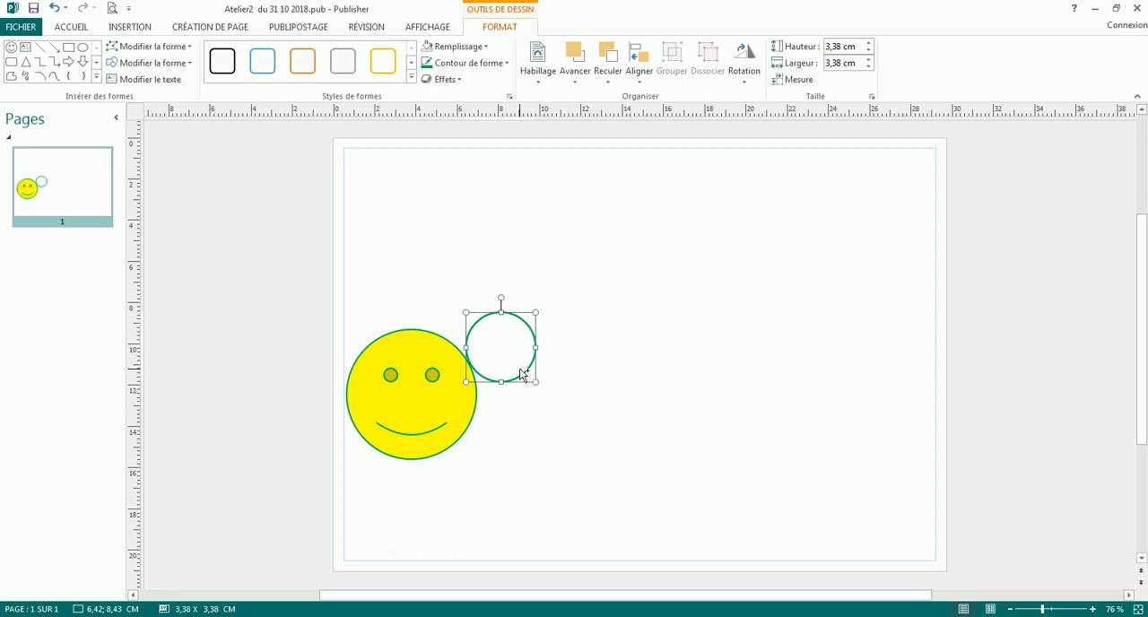
{"action": "left_click_drag", "start_coordinate": [521, 373], "coordinate": [567, 330]}
{"action": "left_click", "coordinate": [632, 347]}
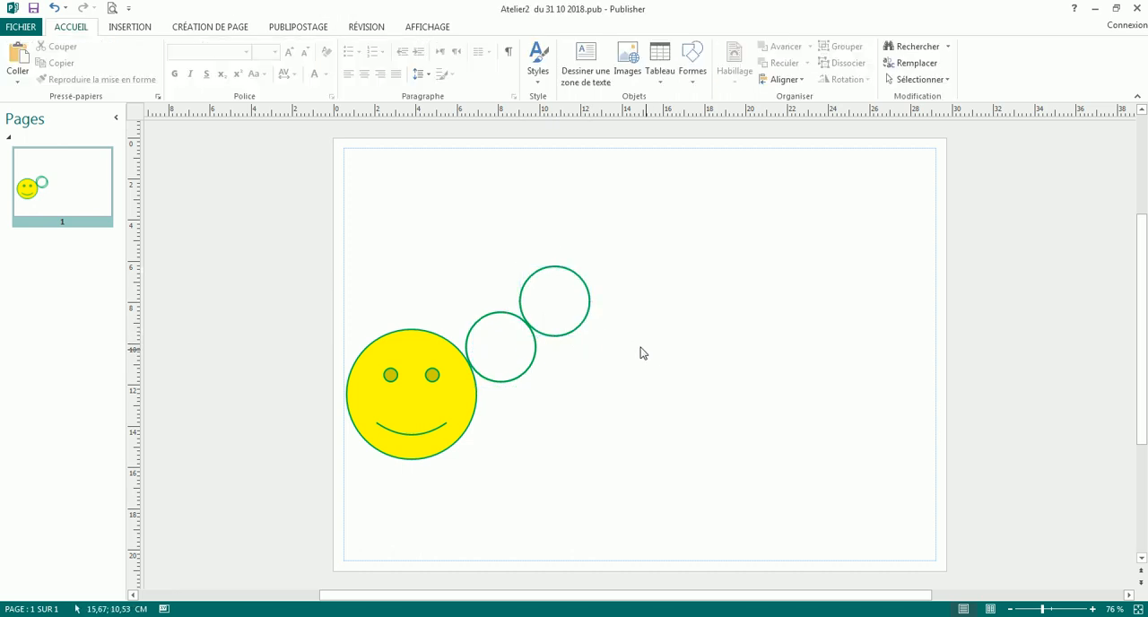
{"action": "left_click", "coordinate": [583, 328]}
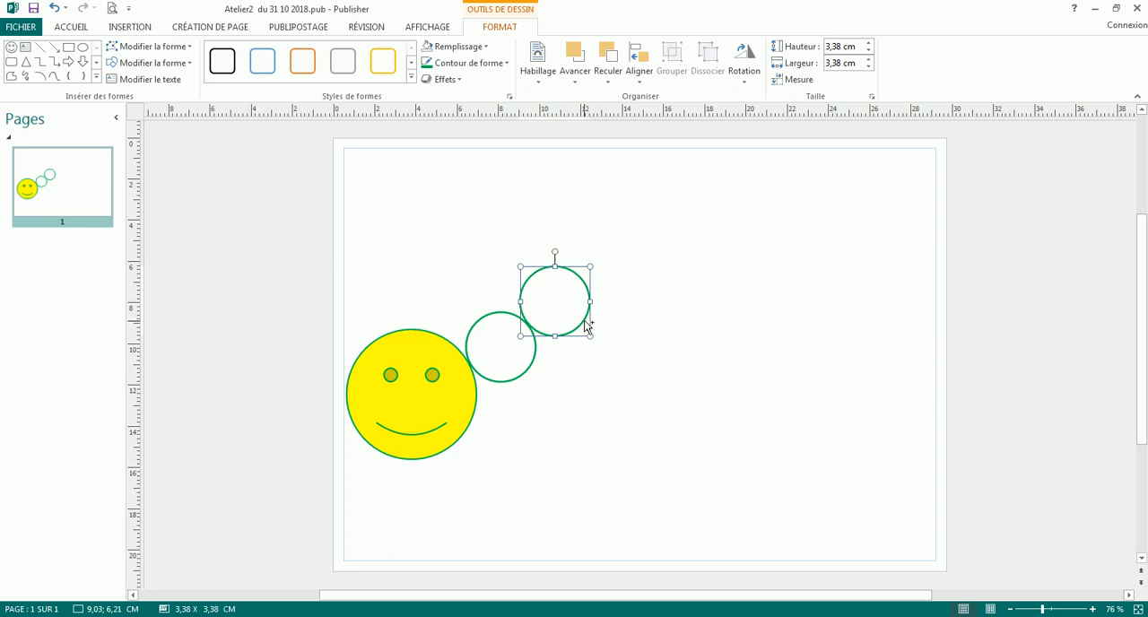
{"action": "left_click_drag", "start_coordinate": [584, 324], "coordinate": [899, 389]}
{"action": "left_click", "coordinate": [521, 467]}
- Draw an antenna line about 3,65 cm high from the head's upper-left edge, with a circle about 1,04 cm wide at its tip
{"action": "left_click", "coordinate": [409, 402]}
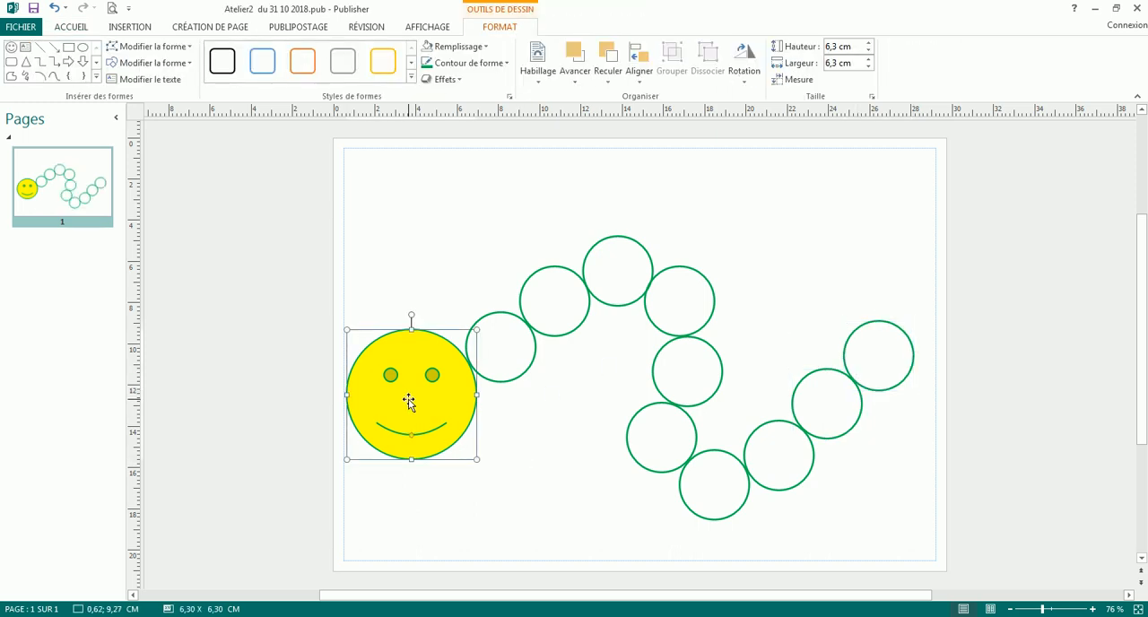
{"action": "left_click", "coordinate": [95, 79]}
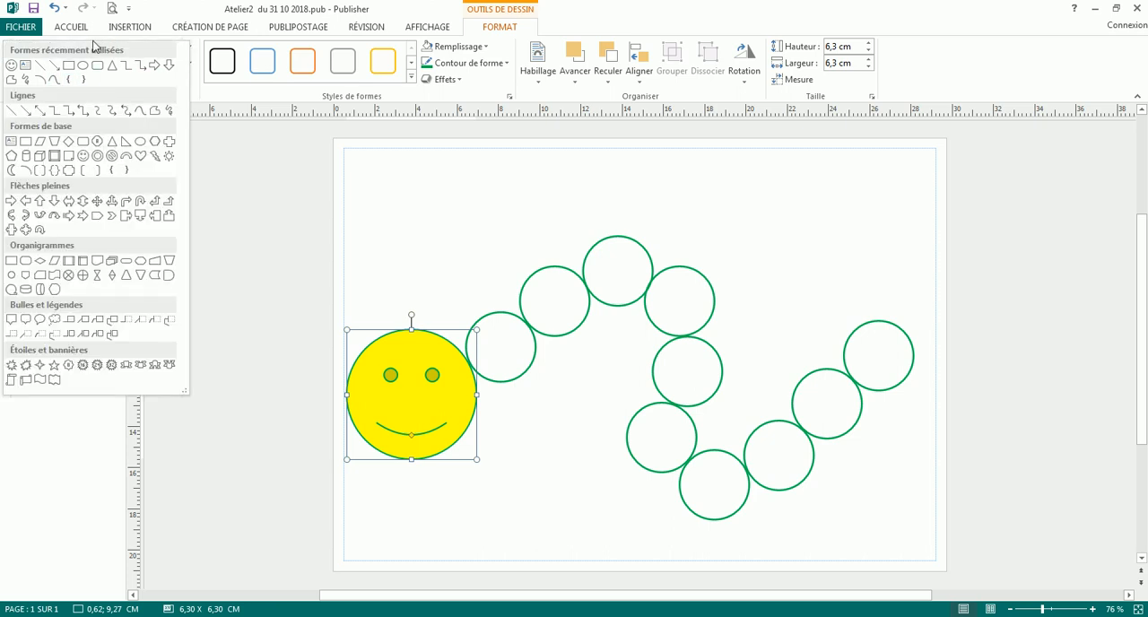
{"action": "left_click", "coordinate": [11, 111]}
{"action": "left_click_drag", "start_coordinate": [379, 336], "coordinate": [358, 263]}
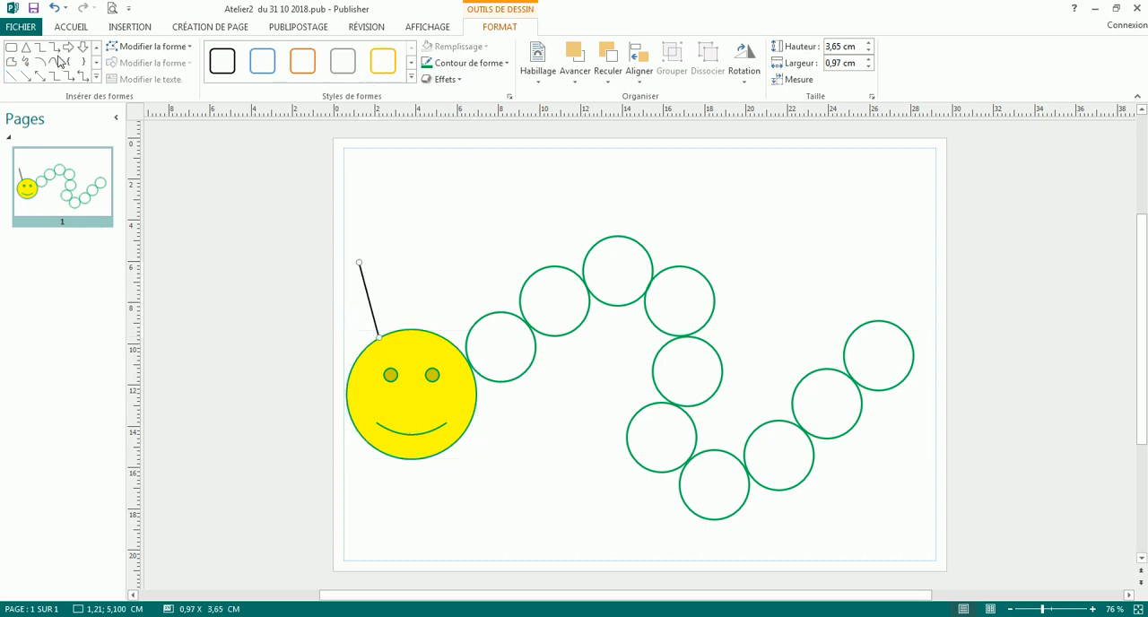
{"action": "left_click", "coordinate": [96, 78]}
{"action": "left_click", "coordinate": [82, 66]}
{"action": "left_click_drag", "start_coordinate": [339, 250], "coordinate": [355, 262]}
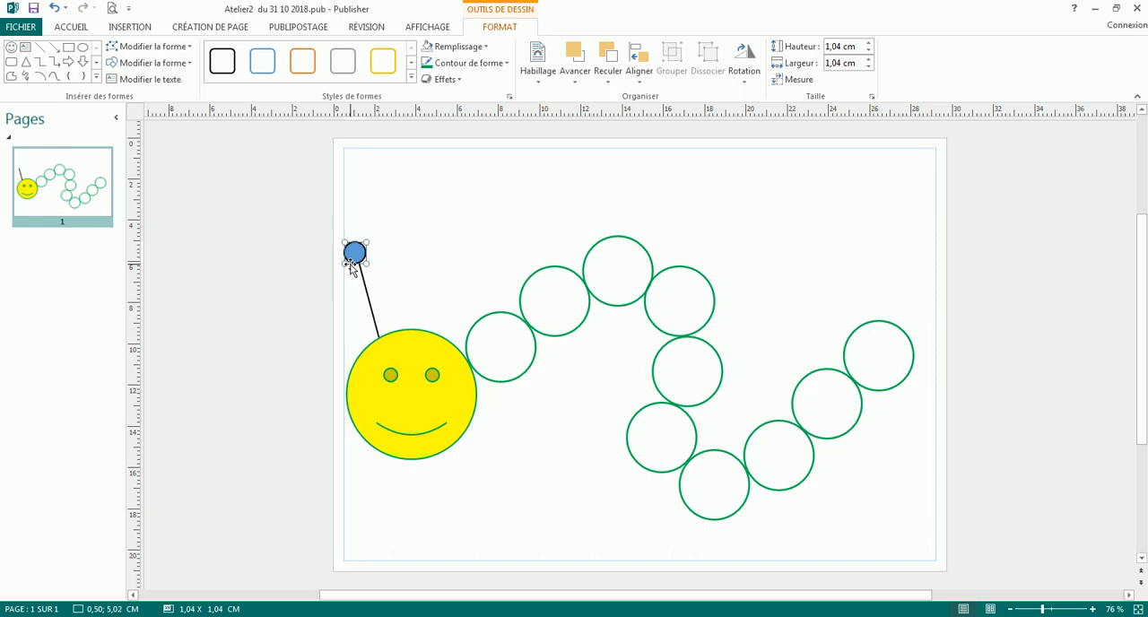
- Fill the antenna's circle with standard yellow and give both the circle and the line a standard green outline
{"action": "left_click", "coordinate": [485, 46]}
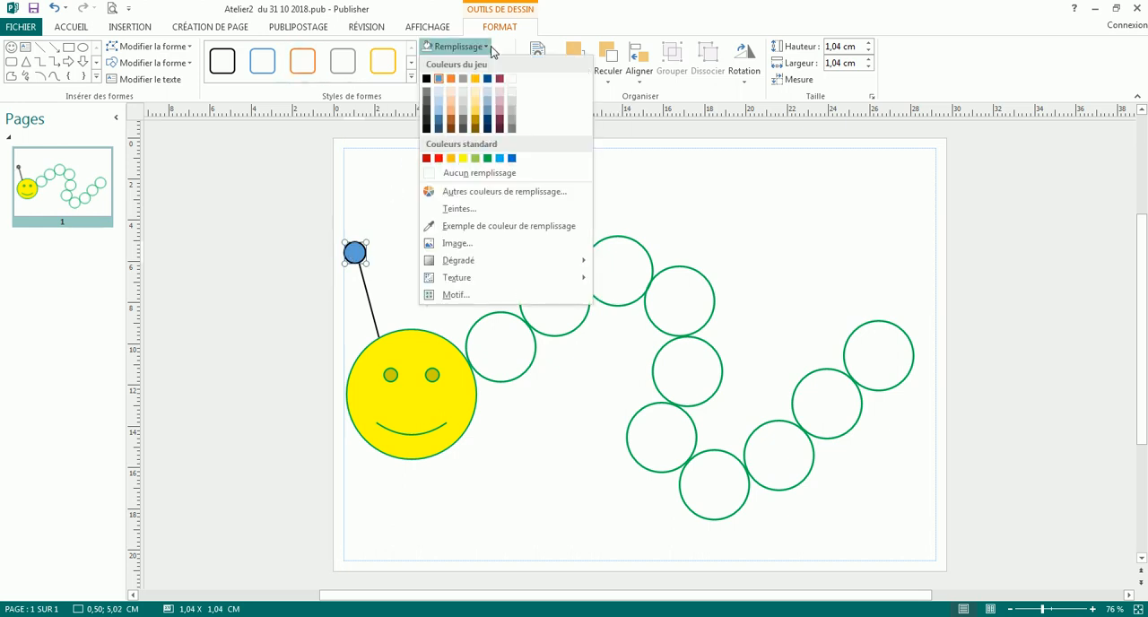
{"action": "left_click", "coordinate": [457, 156]}
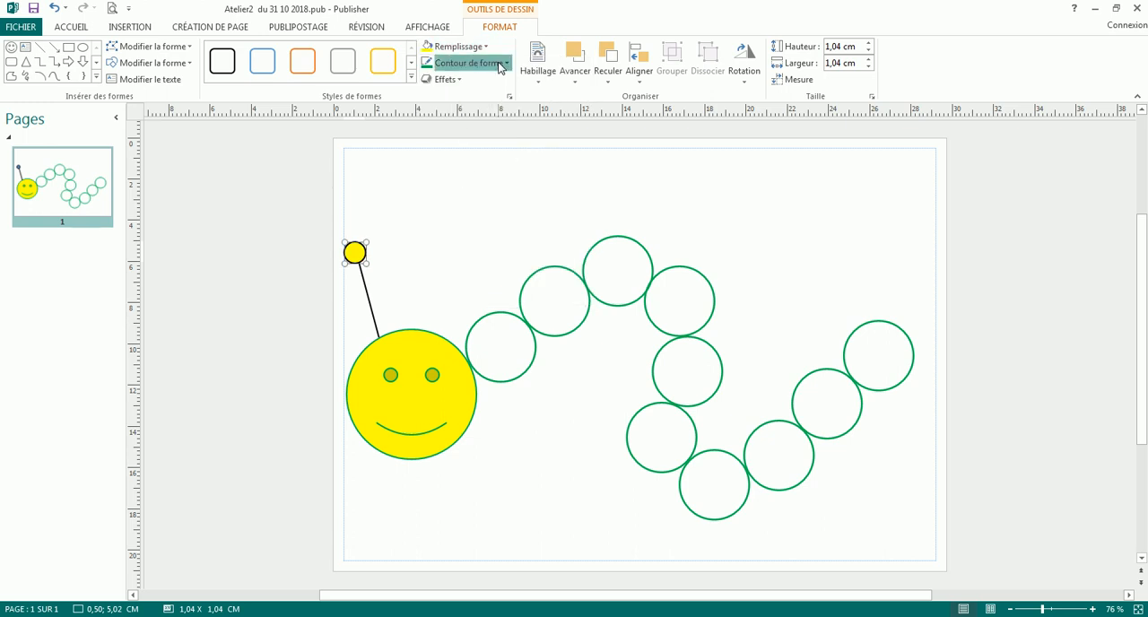
{"action": "left_click", "coordinate": [504, 63]}
{"action": "left_click", "coordinate": [487, 177]}
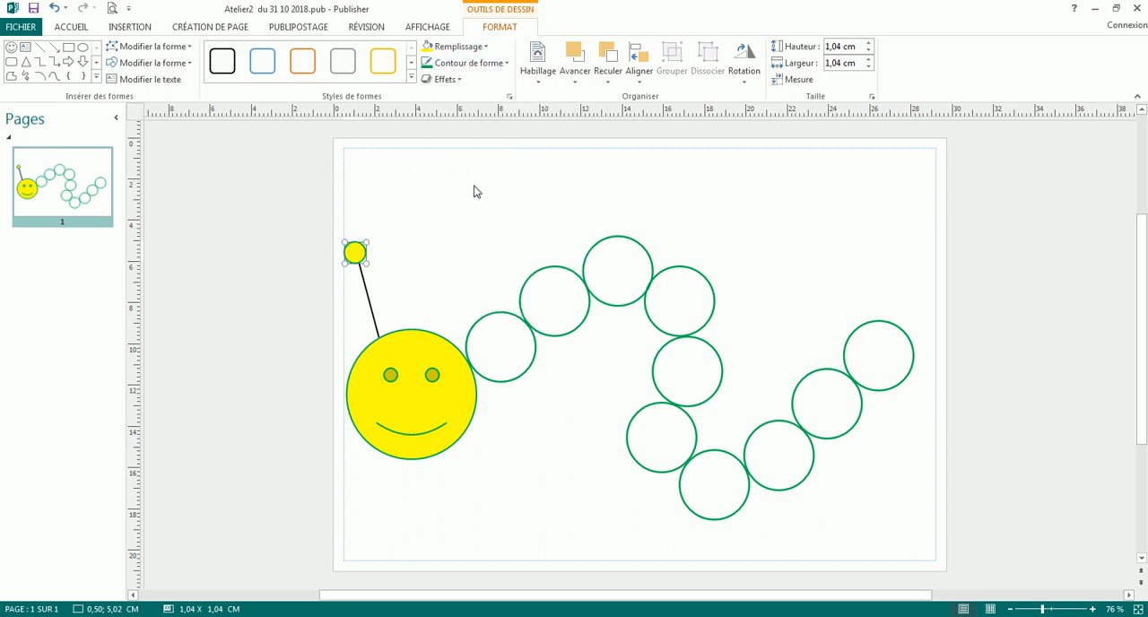
{"action": "left_click", "coordinate": [372, 309]}
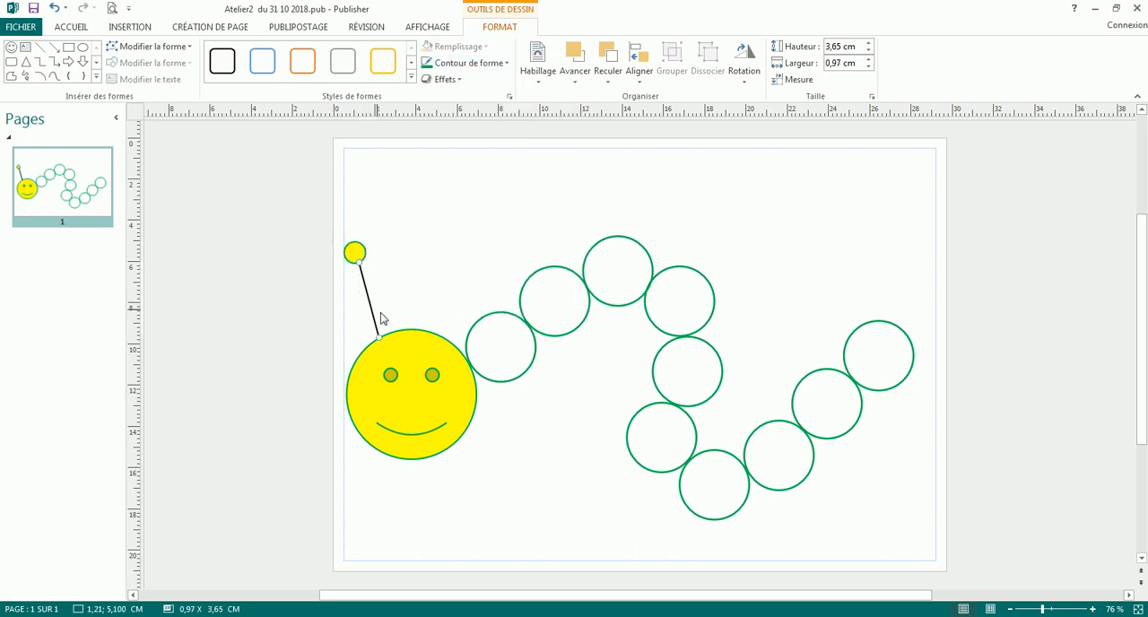
{"action": "left_click", "coordinate": [493, 65]}
{"action": "left_click", "coordinate": [487, 177]}
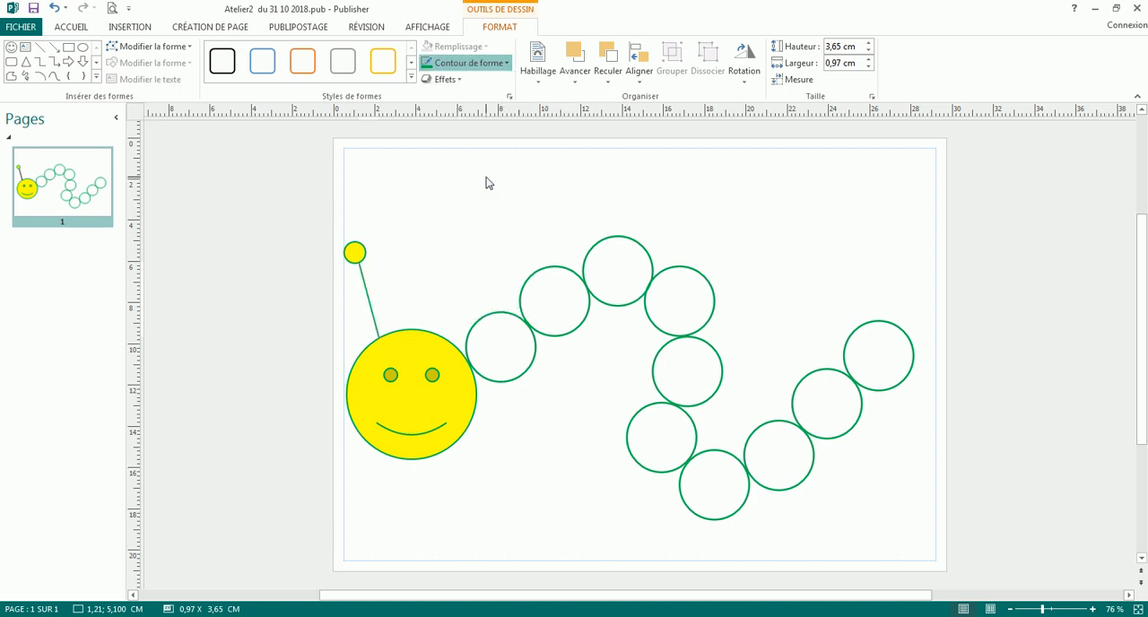
{"action": "left_click", "coordinate": [427, 280]}
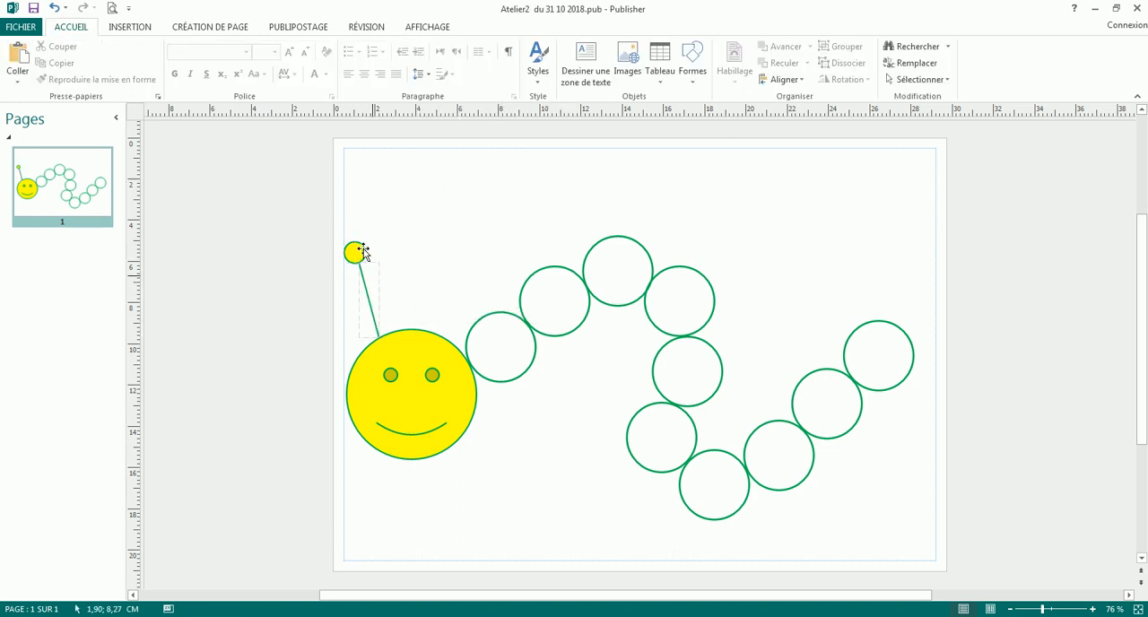
- Select the antenna's circle and line together and place a copy on the right side of the head
{"action": "left_click", "coordinate": [357, 255]}
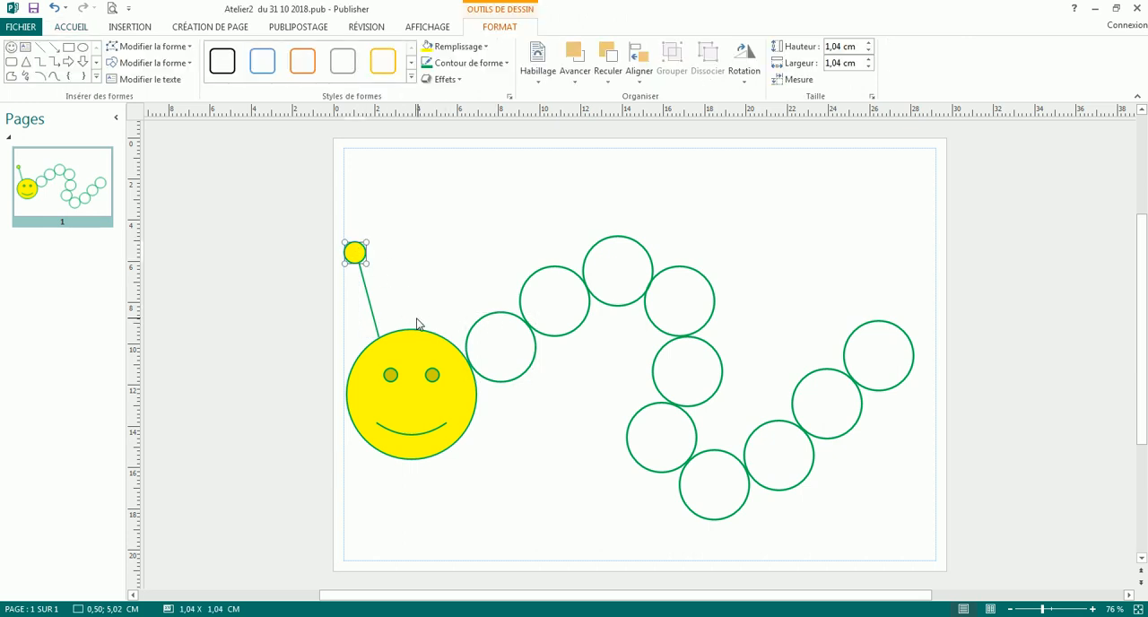
{"action": "left_click", "coordinate": [420, 360], "text": "shift"}
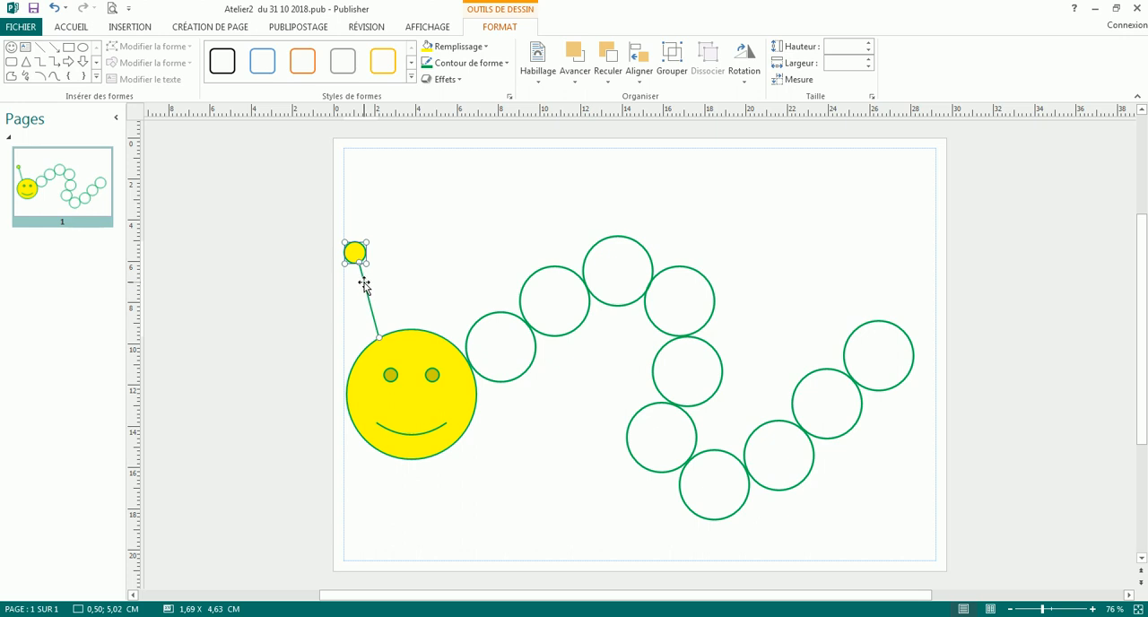
{"action": "left_click_drag", "start_coordinate": [364, 284], "coordinate": [417, 279]}
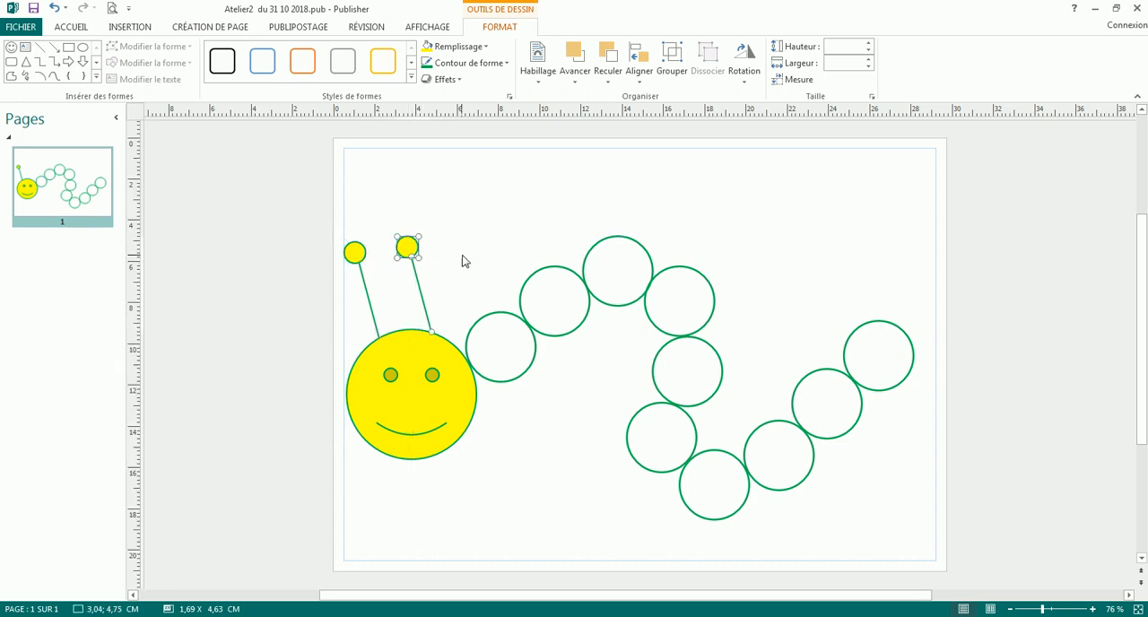
{"action": "left_click", "coordinate": [439, 287]}
- Tilt the copied antenna line outward to mirror the first one and move its yellow circle onto the line's free end
{"action": "left_click", "coordinate": [417, 281]}
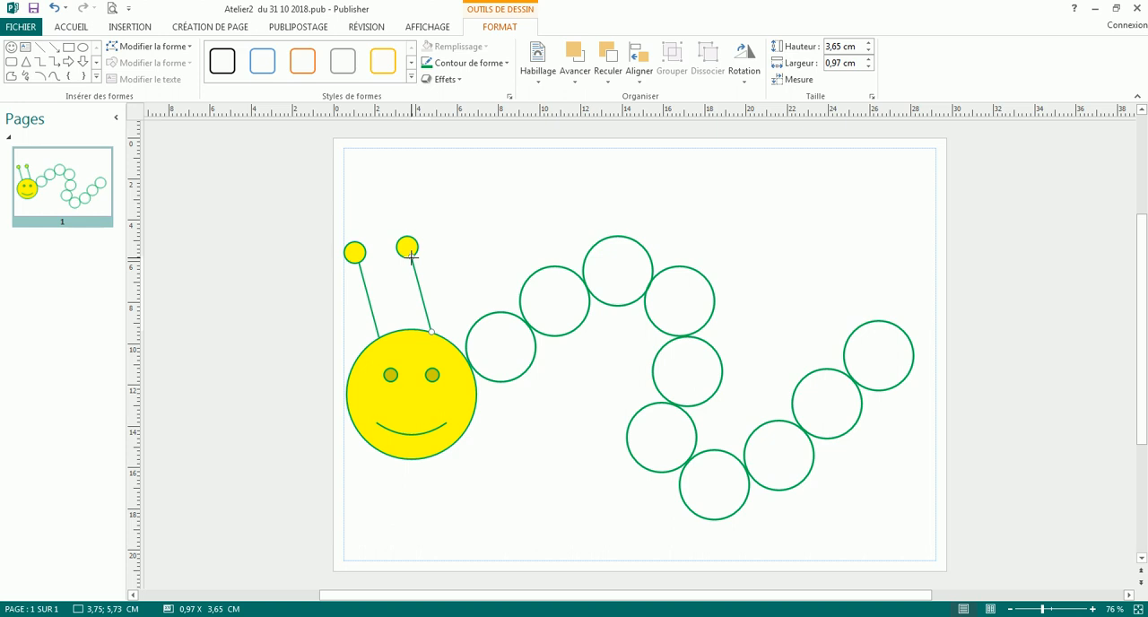
{"action": "left_click_drag", "start_coordinate": [411, 256], "coordinate": [449, 263]}
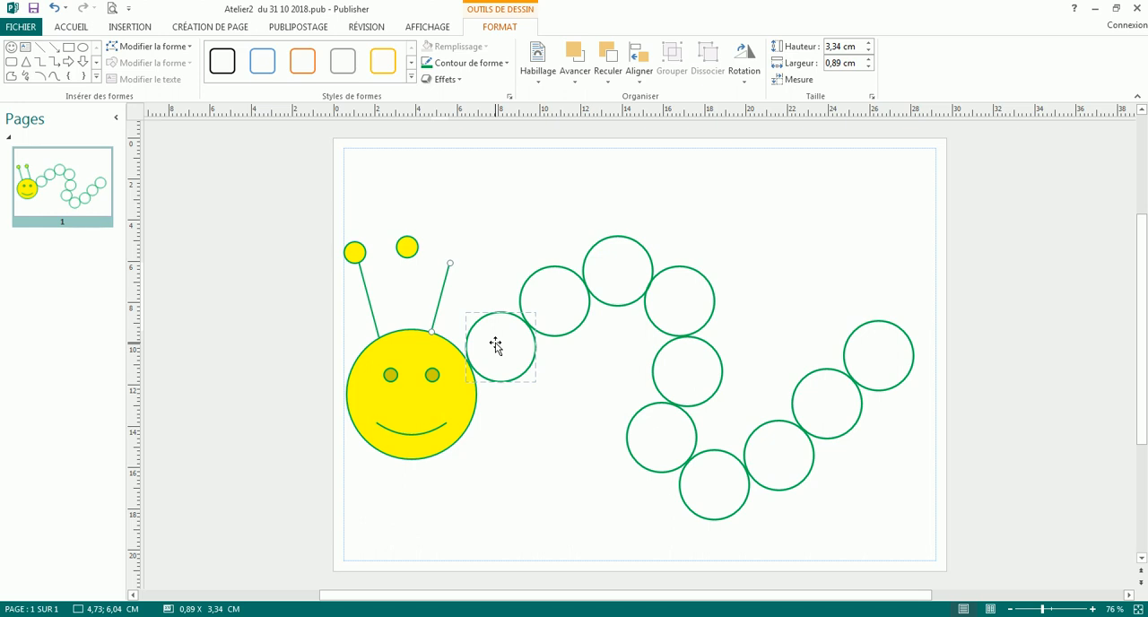
{"action": "left_click", "coordinate": [407, 252]}
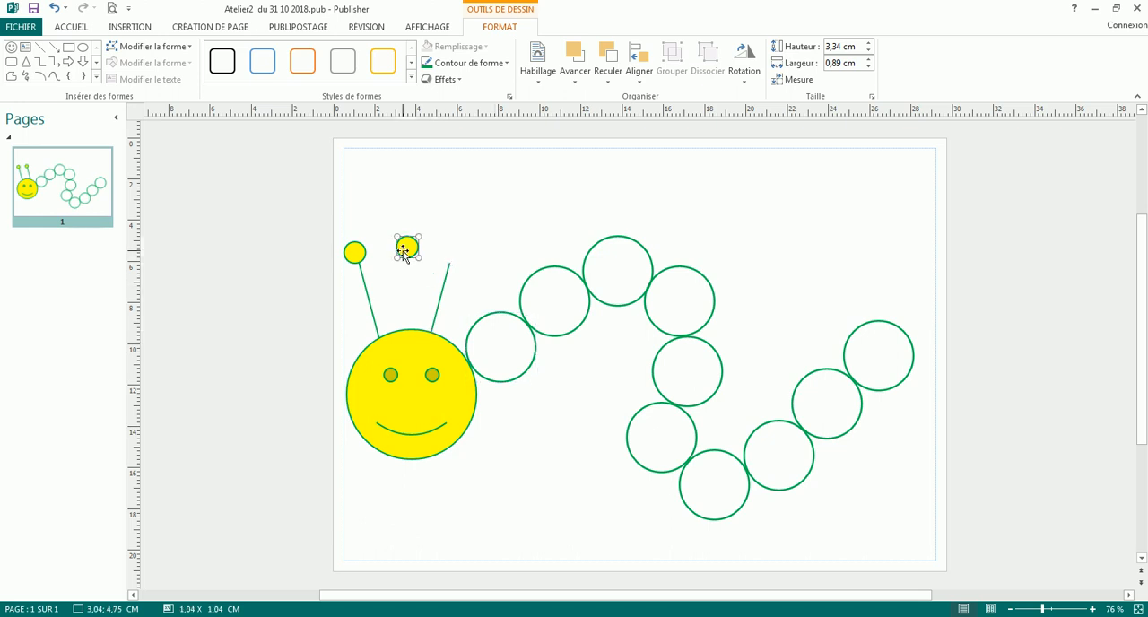
{"action": "left_click_drag", "start_coordinate": [407, 253], "coordinate": [453, 253]}
{"action": "left_click", "coordinate": [469, 285]}
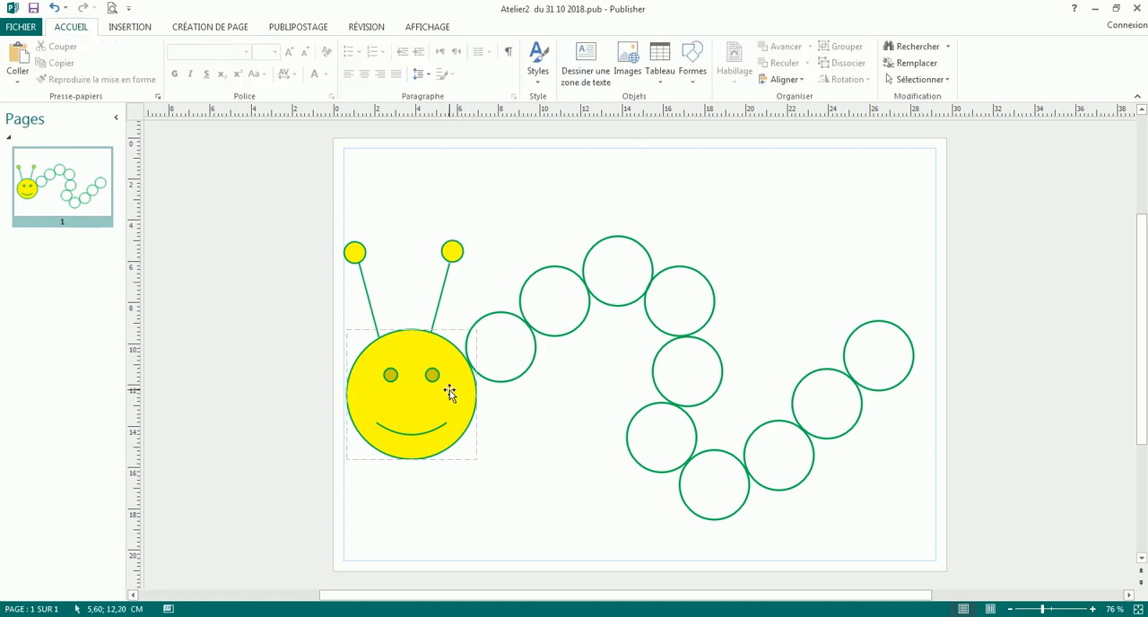
- Reshape the smiley face's mouth through a nearly flat line into a frown
{"action": "left_click", "coordinate": [439, 428]}
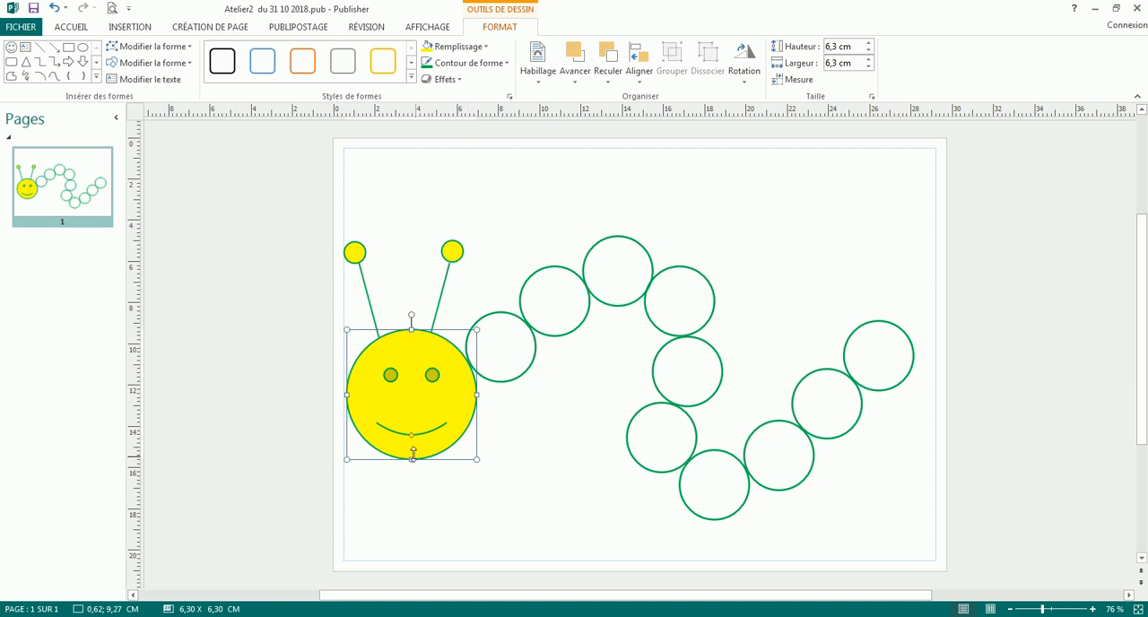
{"action": "scroll", "coordinate": [411, 442], "scroll_direction": "up", "scroll_amount": 10}
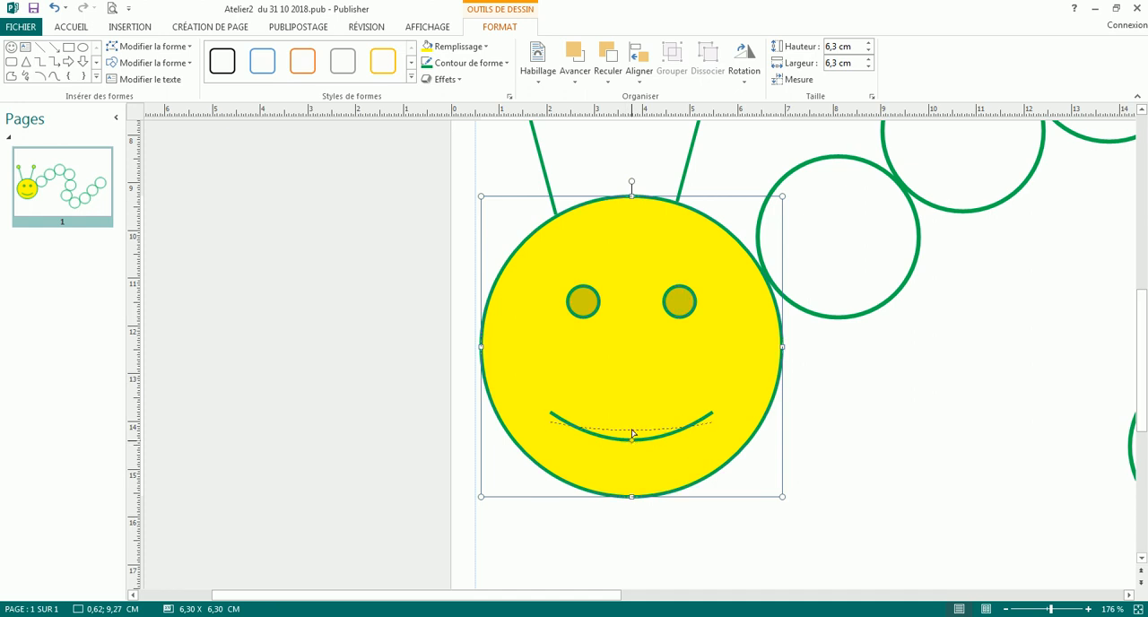
{"action": "left_click_drag", "start_coordinate": [632, 430], "coordinate": [632, 426]}
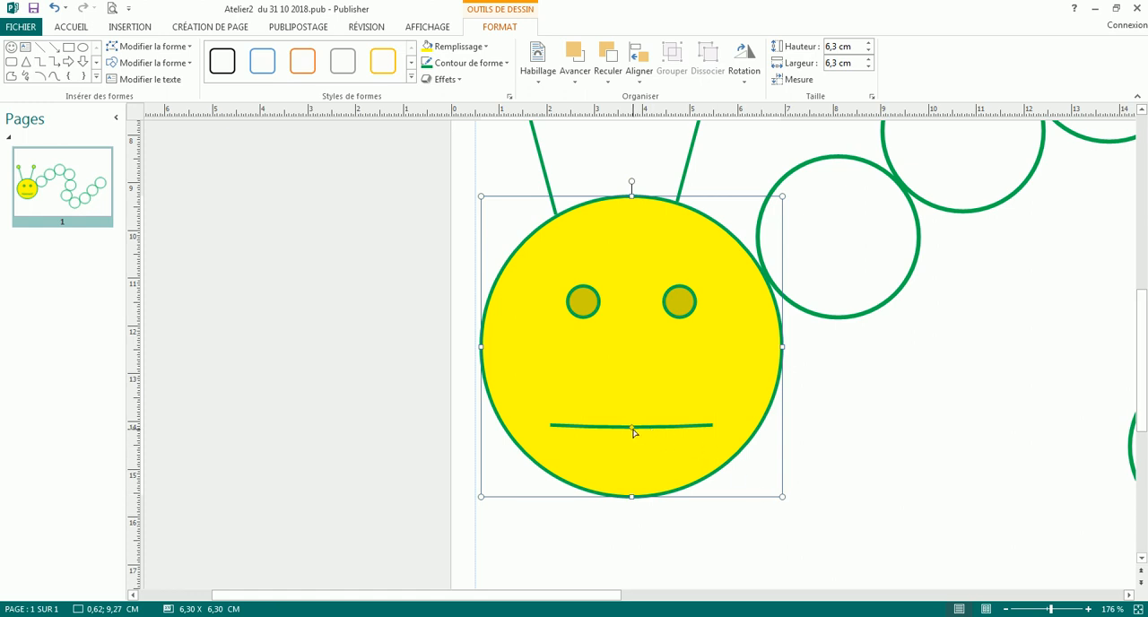
{"action": "left_click_drag", "start_coordinate": [631, 392], "coordinate": [631, 393]}
{"action": "left_click", "coordinate": [862, 420]}
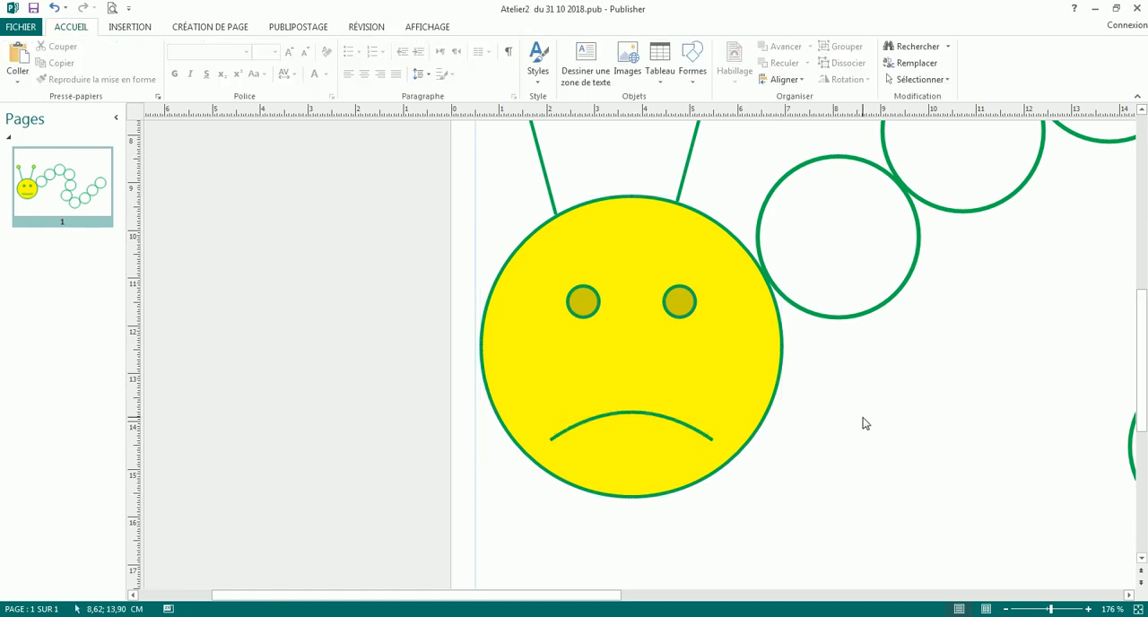
{"action": "scroll", "coordinate": [843, 418], "scroll_direction": "down", "scroll_amount": 5, "text": "ctrl"}
- Curve the face's mouth downward again to restore the smile
{"action": "left_click", "coordinate": [636, 405]}
{"action": "left_click", "coordinate": [634, 395]}
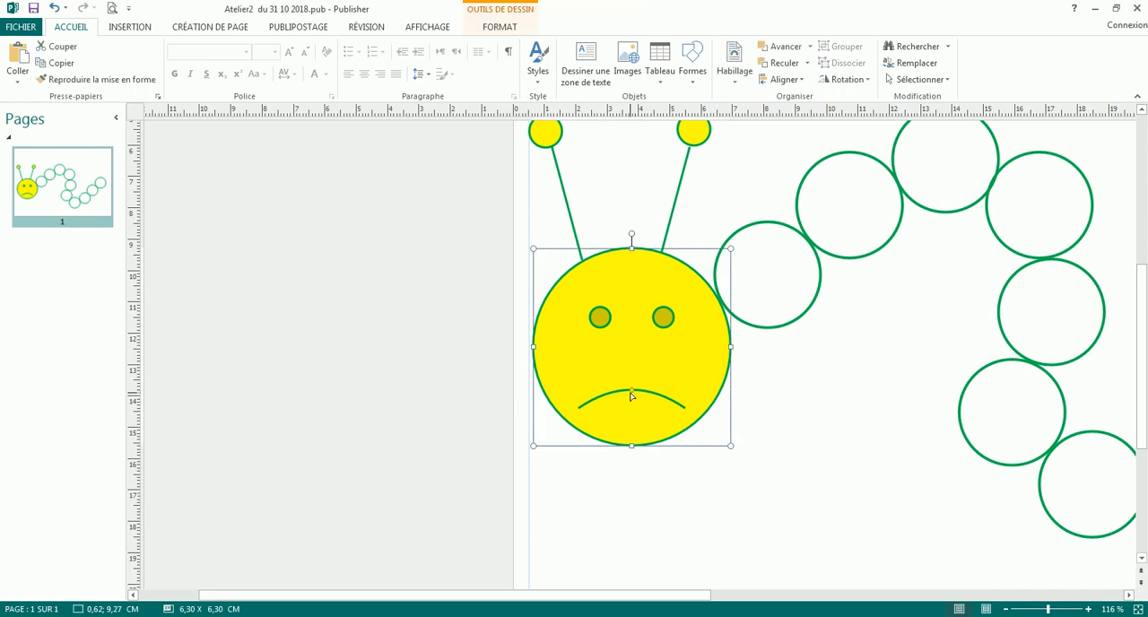
{"action": "left_click_drag", "start_coordinate": [630, 417], "coordinate": [631, 409]}
{"action": "left_click", "coordinate": [763, 422]}
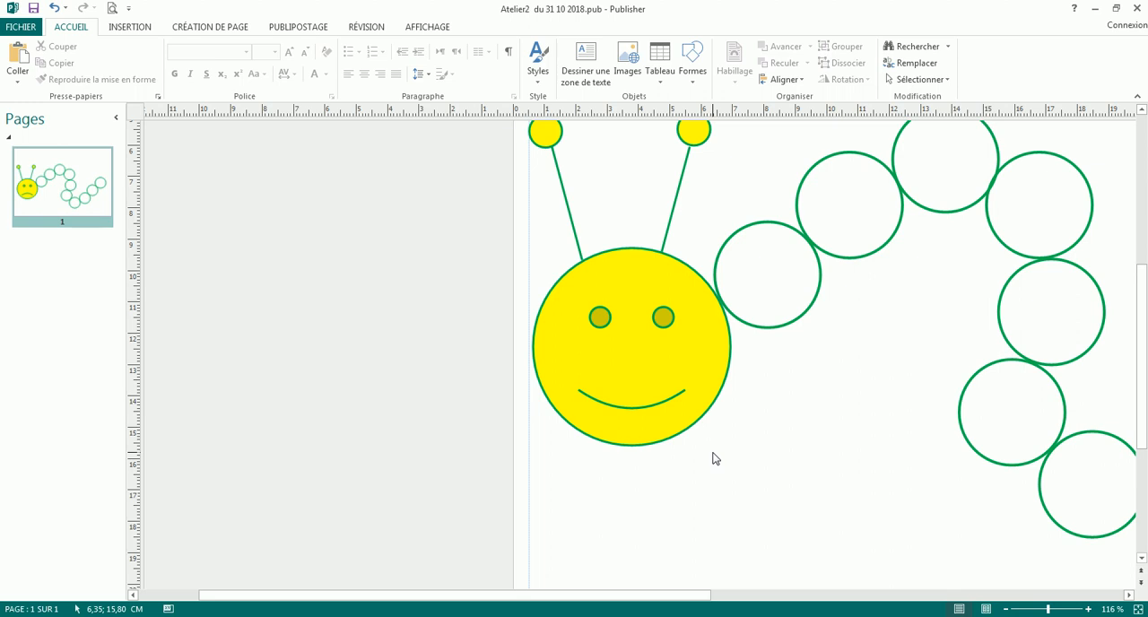